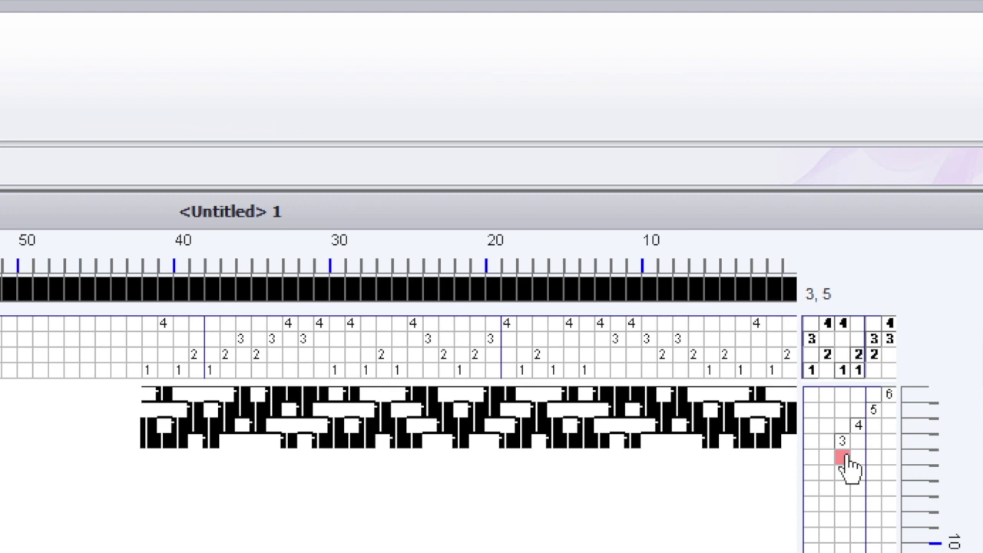
Add three picks each on treadles 6, 5 and 4, lengthening the drawdown to 13 rows.
click(890, 458)
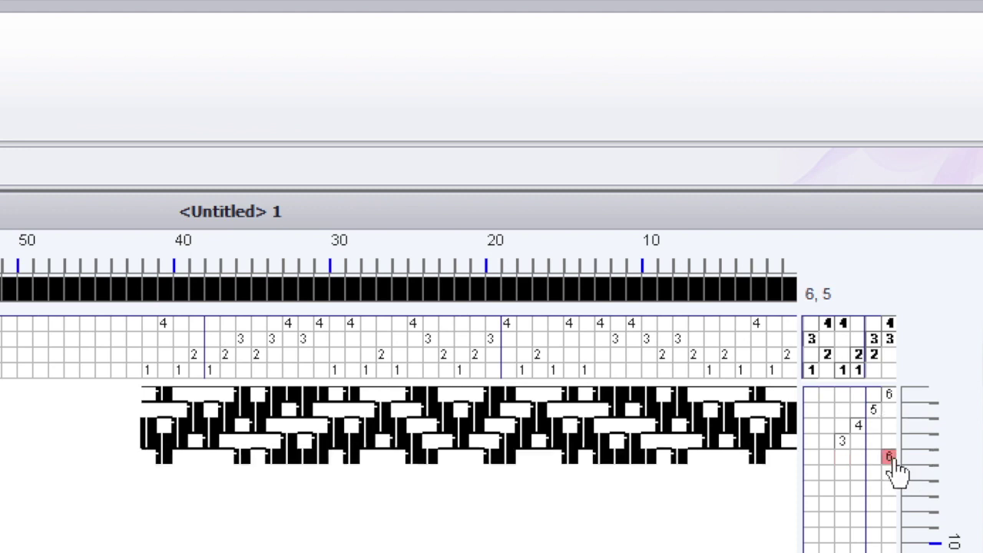
click(890, 472)
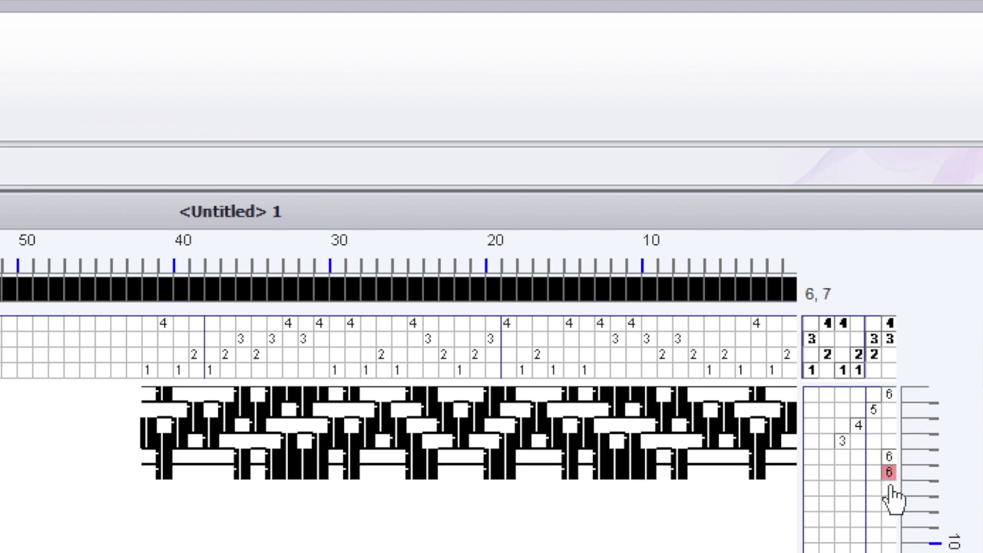
click(890, 489)
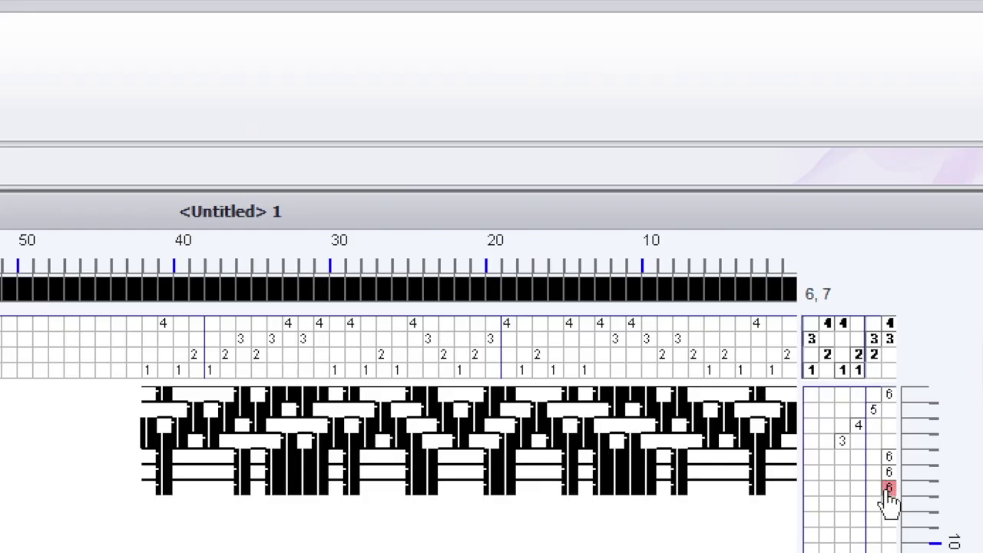
click(874, 504)
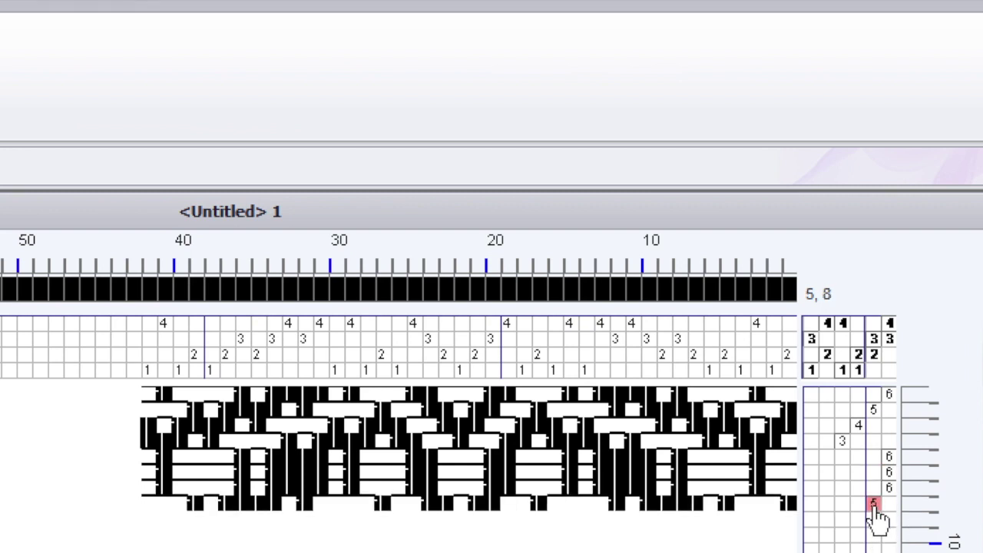
click(873, 520)
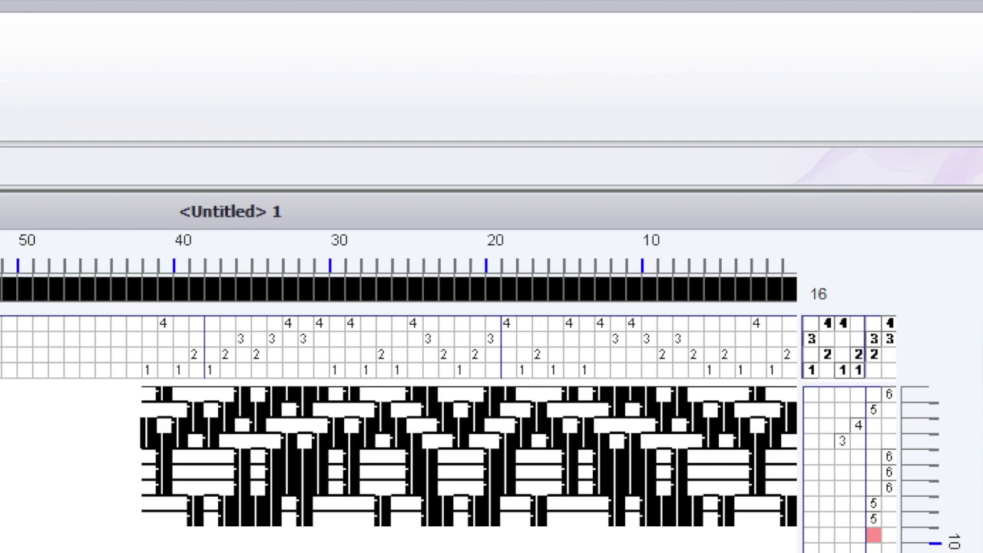
click(874, 535)
key(4)
key(4)
key(4)
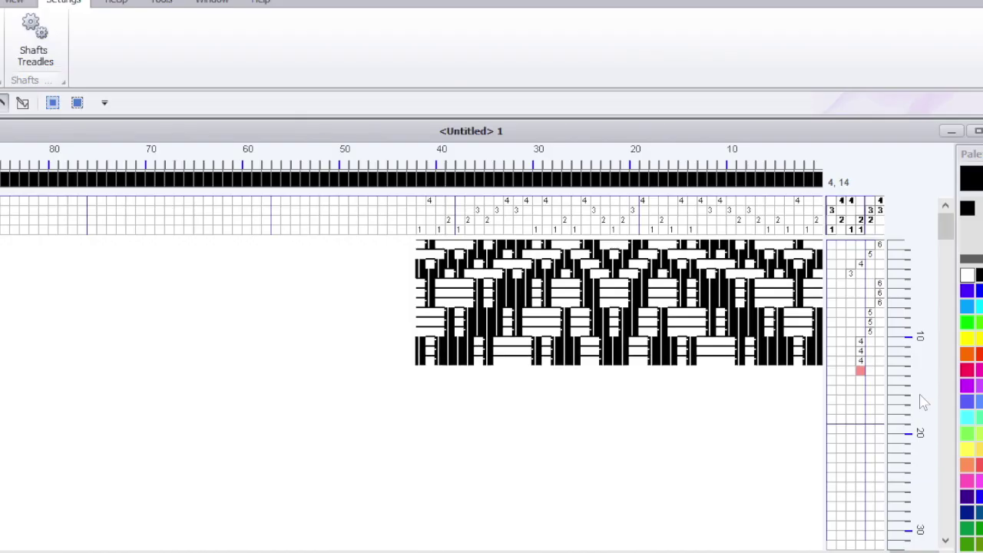
Key in the remaining treadling on treadles 3–6, repeating the sequence down to pick 42.
key(3)
key(3)
key(3)
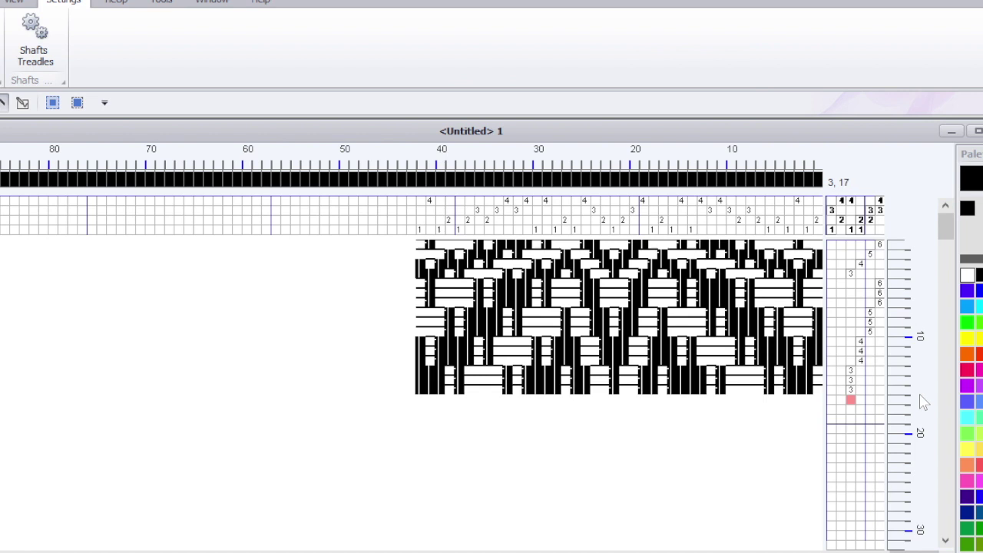
key(6)
key(6)
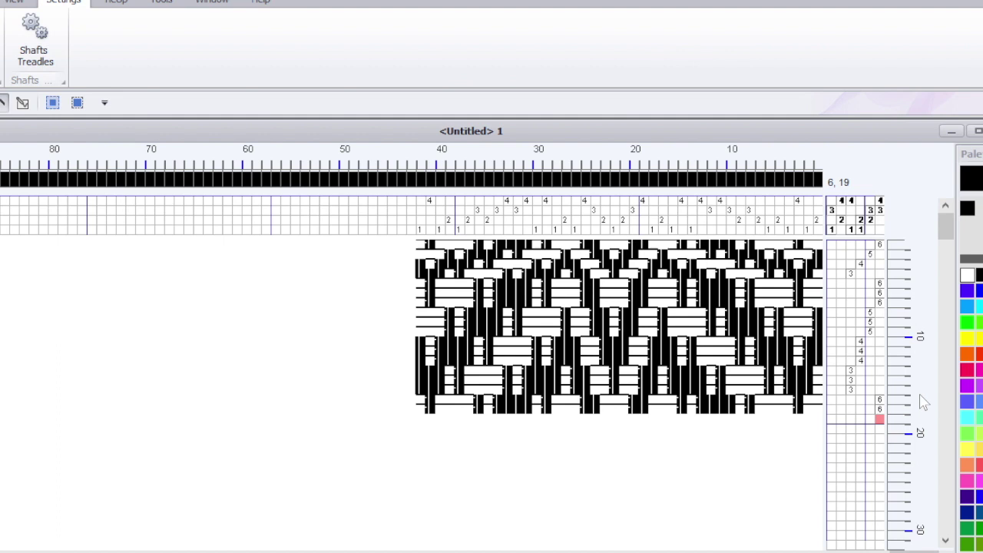
key(3)
key(4)
key(5)
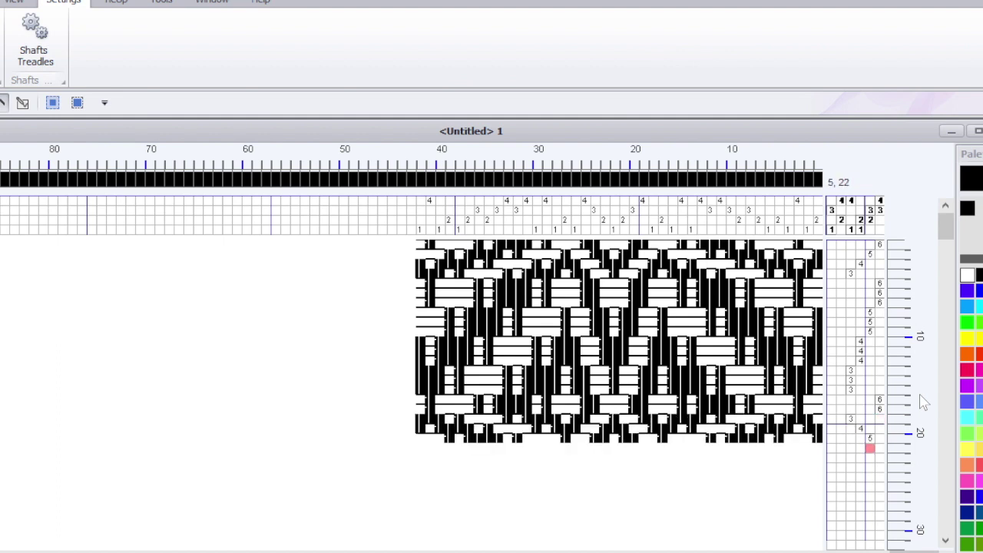
key(6)
key(5)
key(4)
key(3)
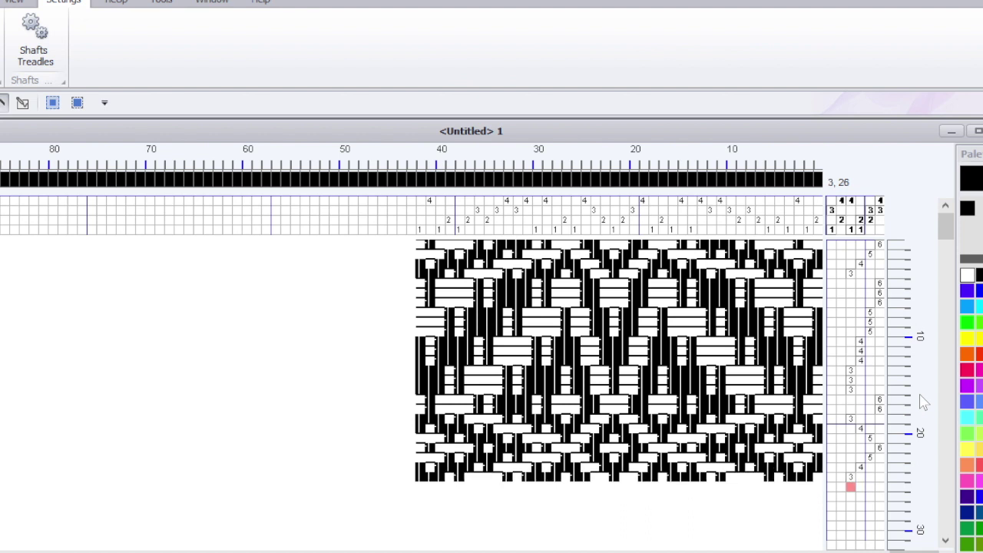
key(6)
key(6)
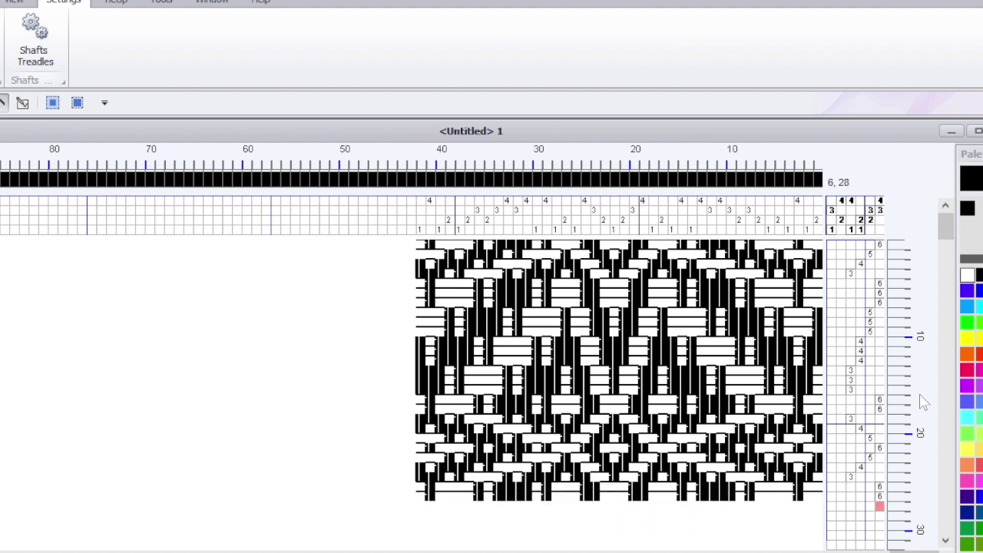
key(3)
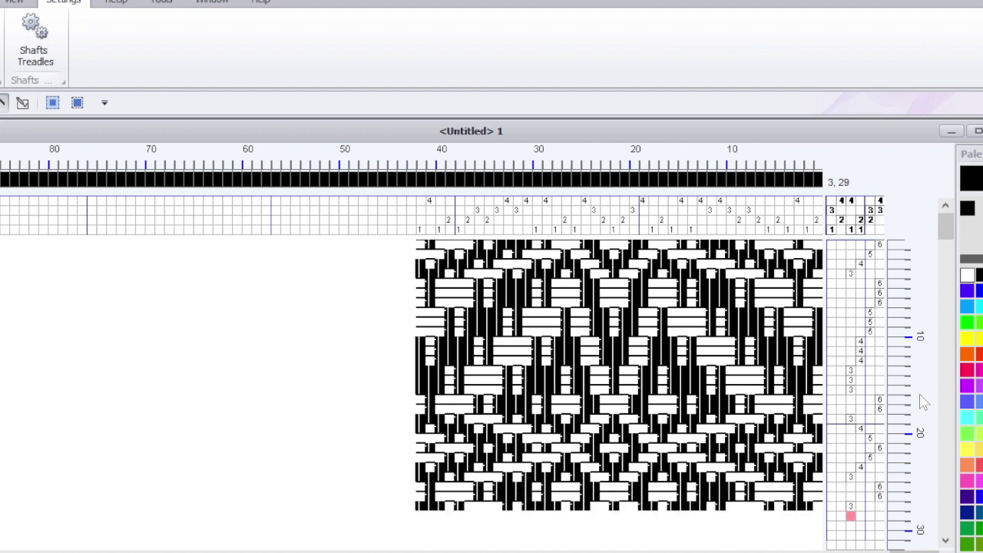
key(3)
key(3)
key(4)
key(4)
key(4)
key(5)
key(5)
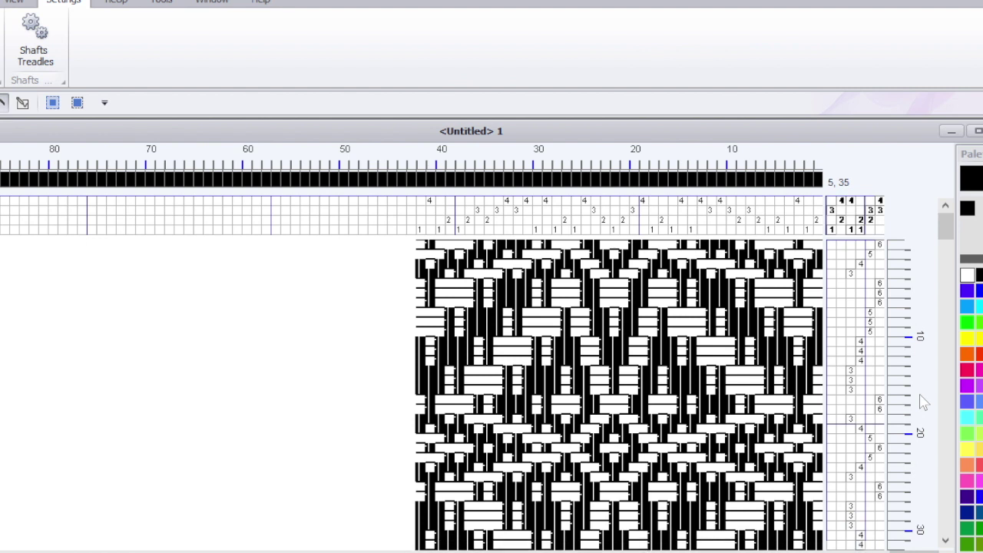
key(6)
key(6)
key(6)
key(6)
key(6)
key(4)
key(5)
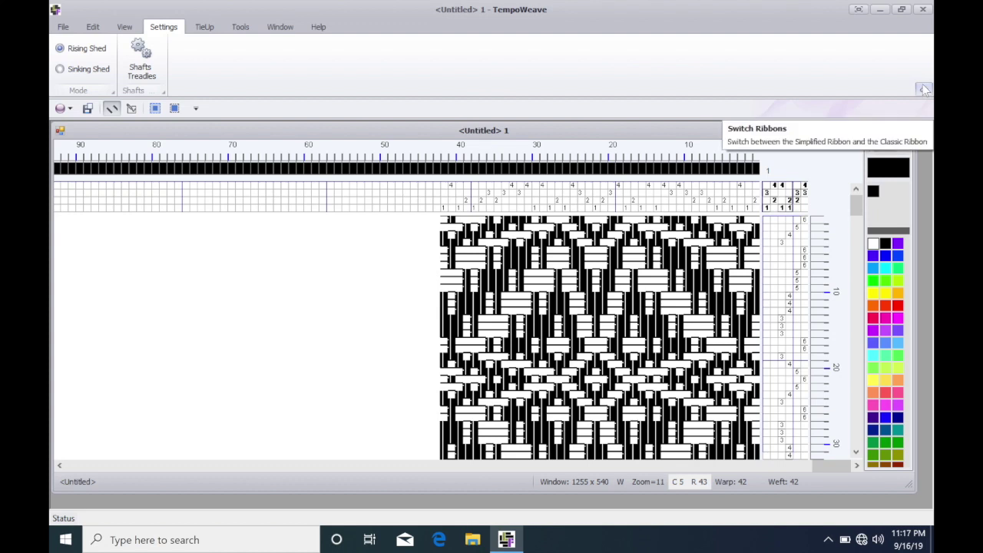
Switch the command area to the Simplified Ribbon.
click(925, 90)
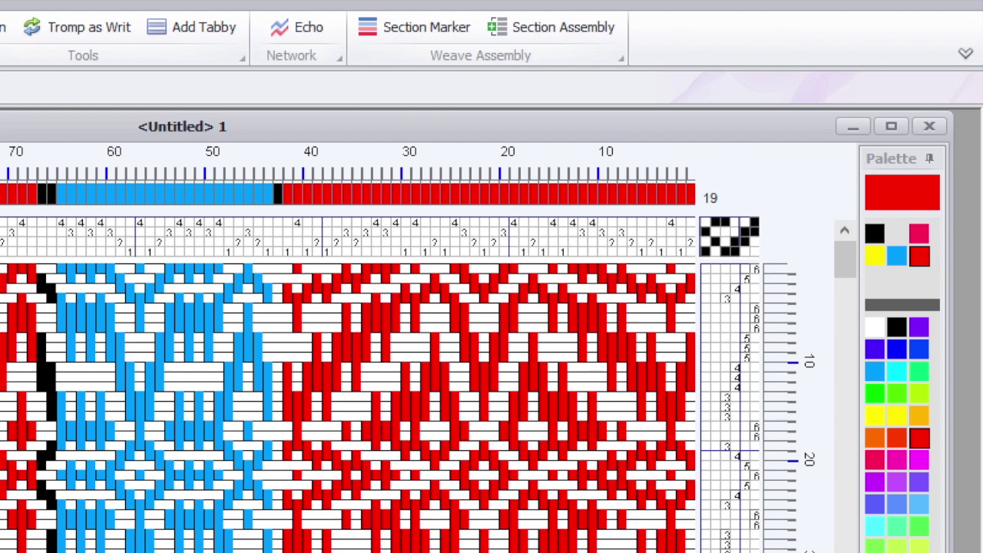
Choose white from the Palette as the drawing colour and reopen the Add Tabby dialog.
click(185, 34)
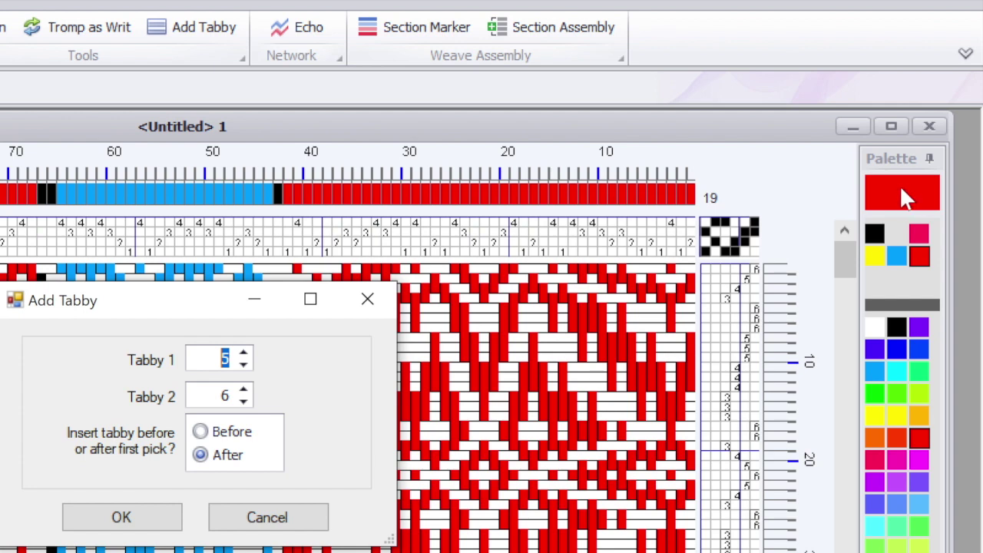
click(265, 523)
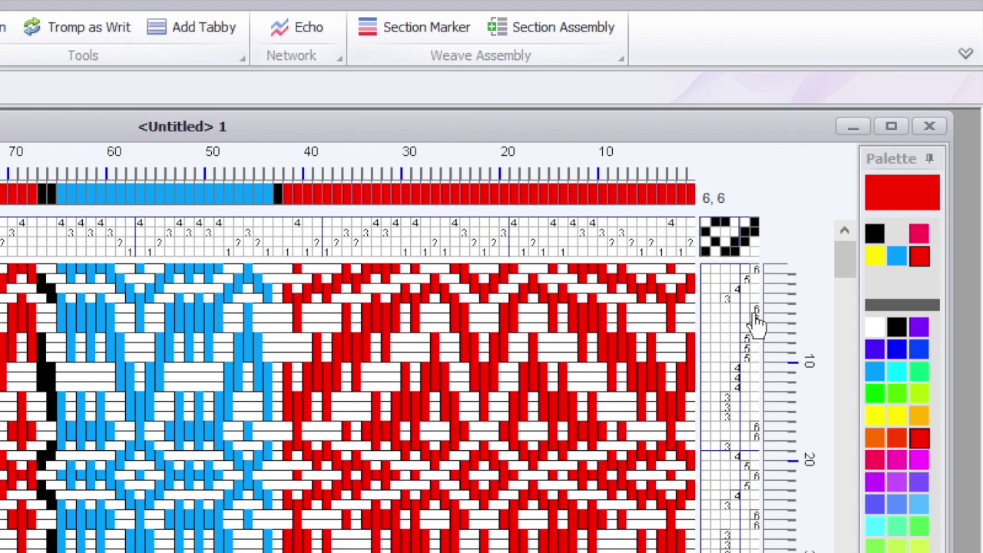
click(874, 329)
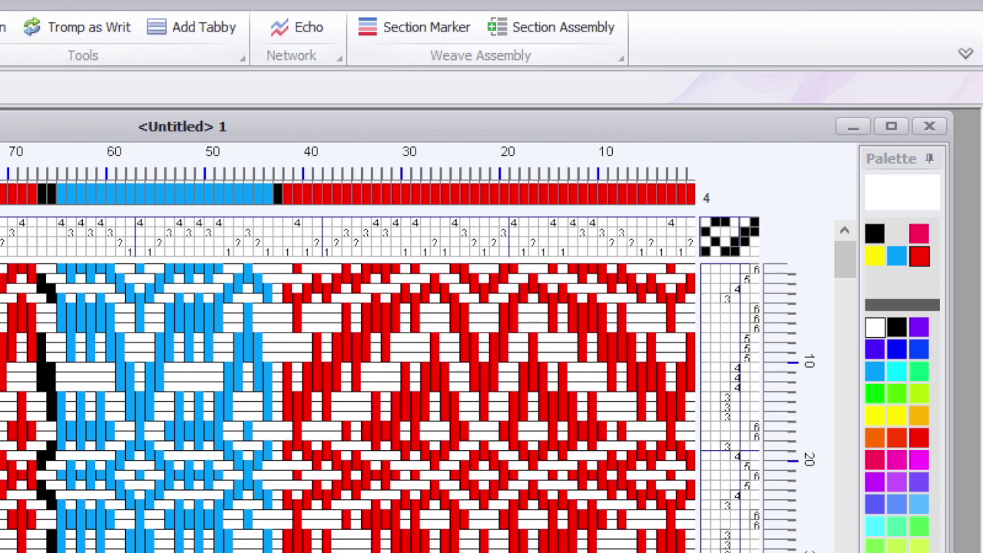
click(182, 27)
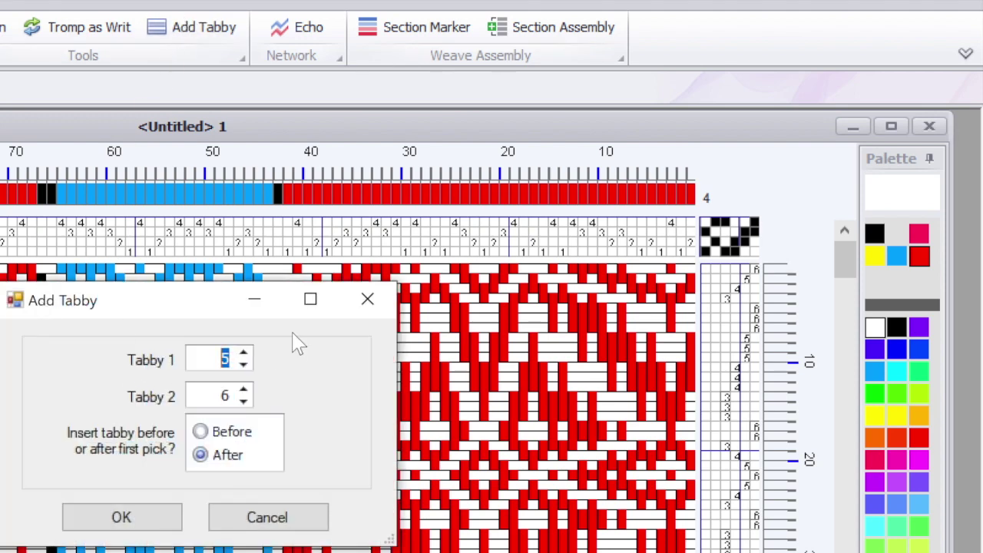
Add tabby with Tabby 1 on treadle 1 and Tabby 2 on treadle 2, inserted After each pick.
click(244, 368)
click(245, 367)
click(244, 367)
click(244, 367)
click(244, 401)
click(245, 401)
click(245, 401)
click(244, 401)
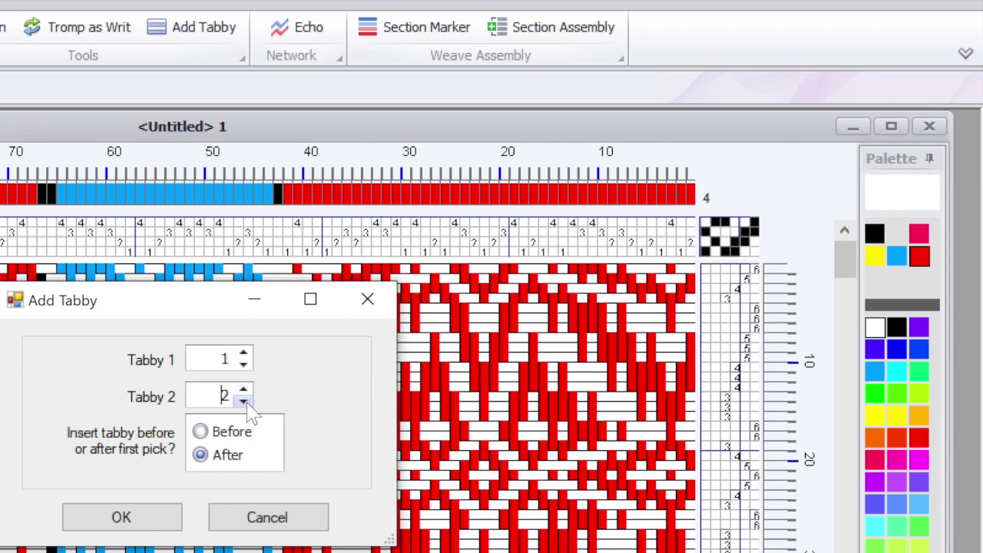
click(142, 524)
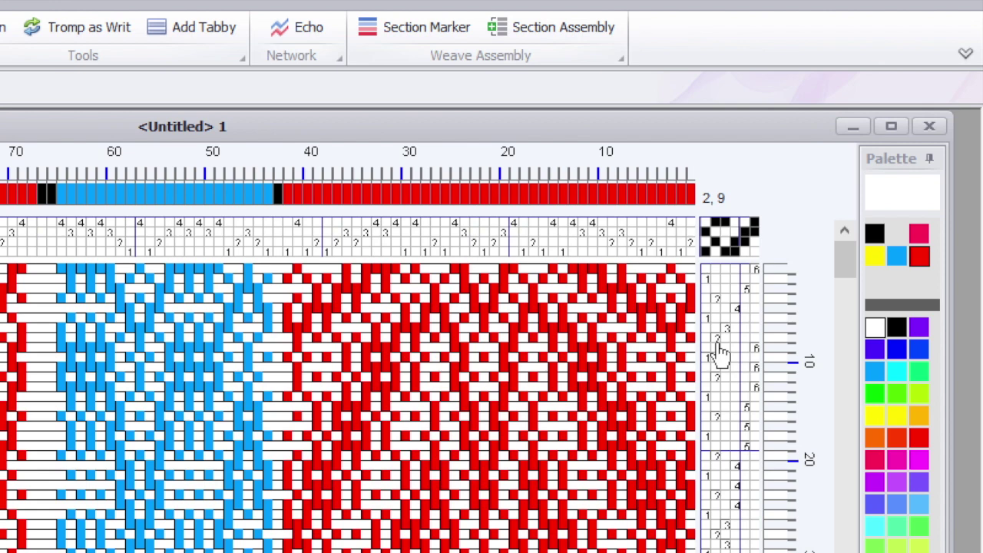
scroll(720, 351, down, 3)
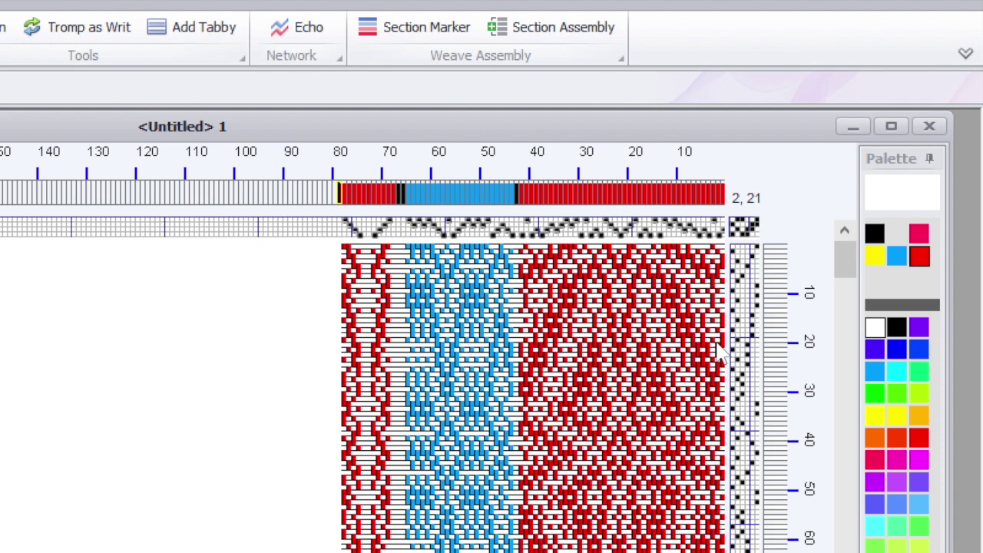
scroll(719, 350, up, 4)
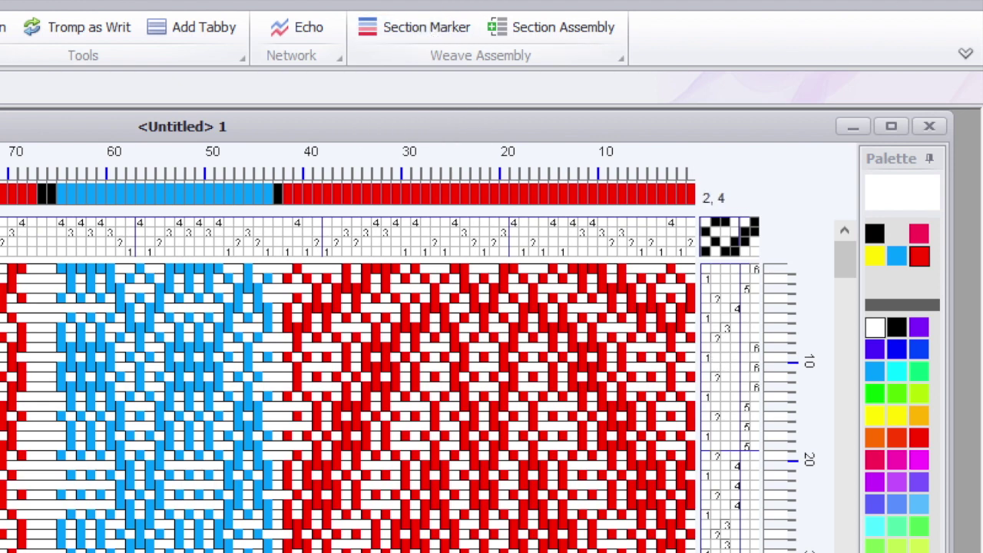
Mark threading ends 1–42 as Section 1 and scroll back to the threading's start.
click(423, 38)
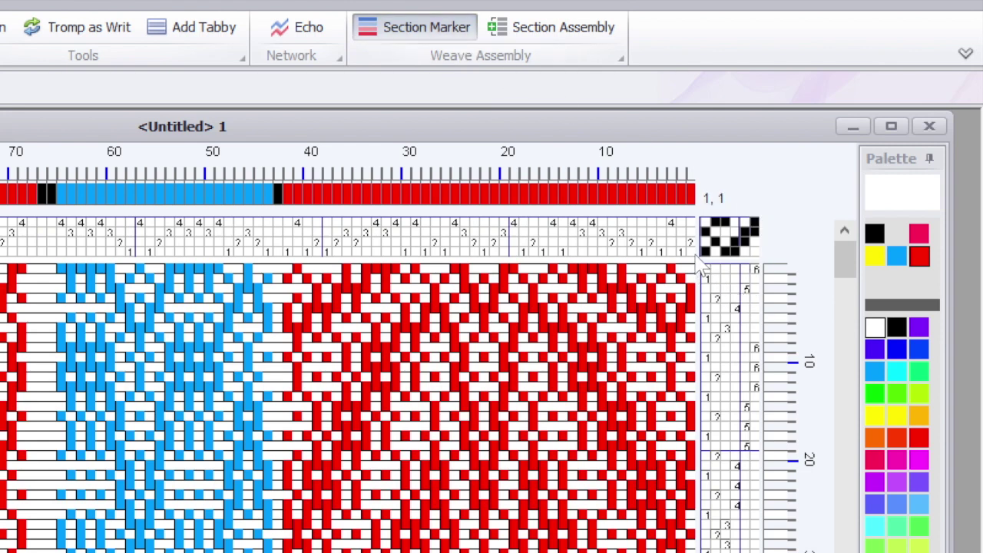
mouse_move(695, 261)
mouse_down()
mouse_move(620, 246)
mouse_move(292, 243)
mouse_up()
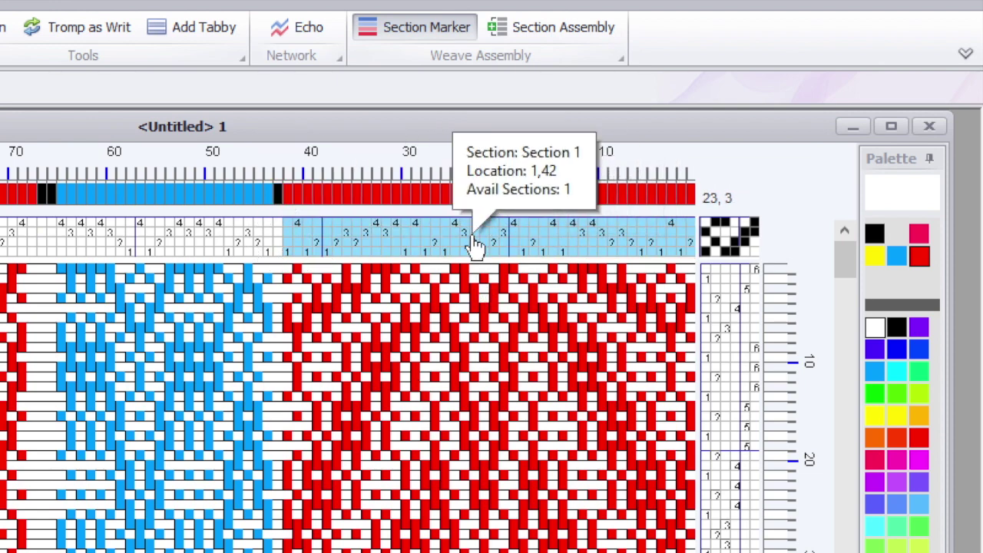
scroll(474, 244, left, 4)
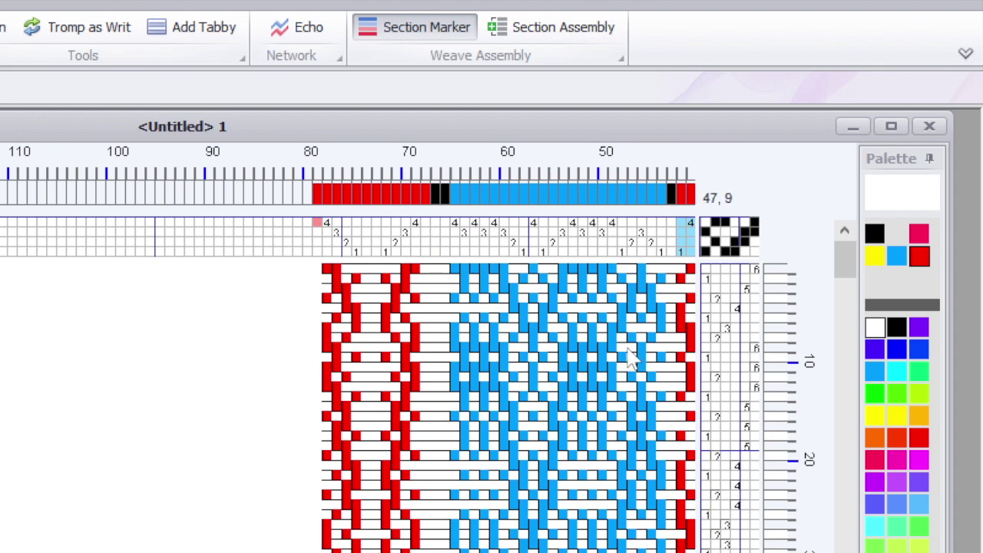
scroll(346, 384, right, 4)
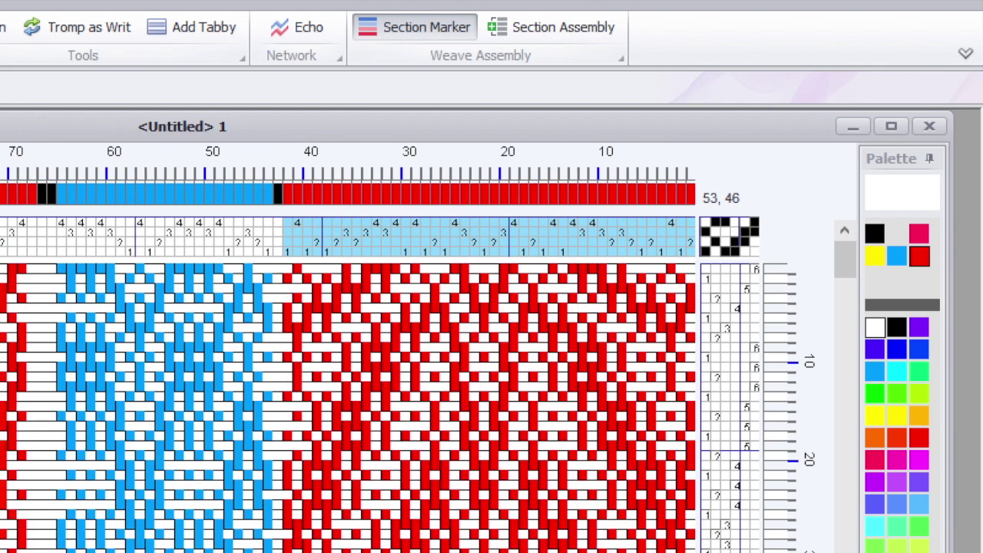
Change Section 1's name to 'Maltese' in the Section Editor.
click(492, 238)
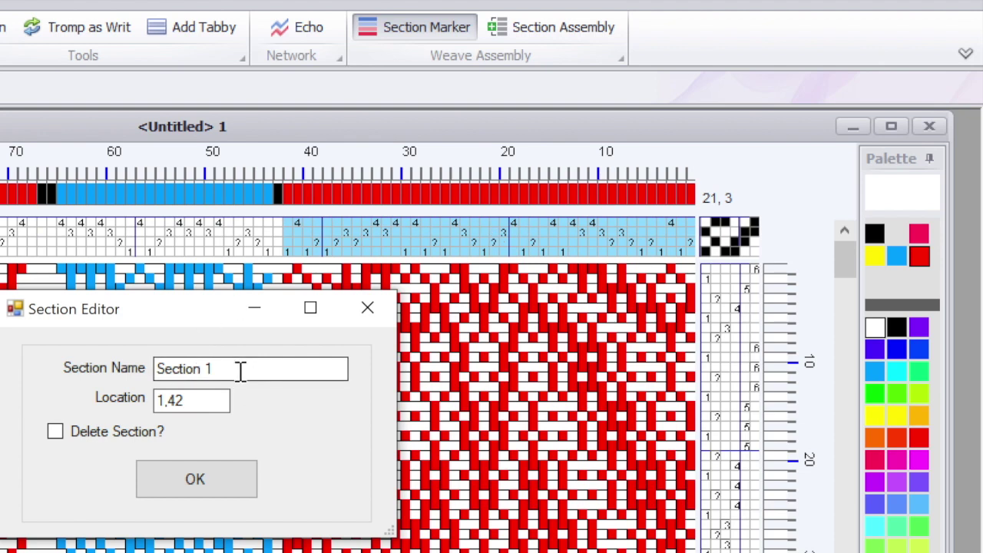
drag(241, 369, 55, 367)
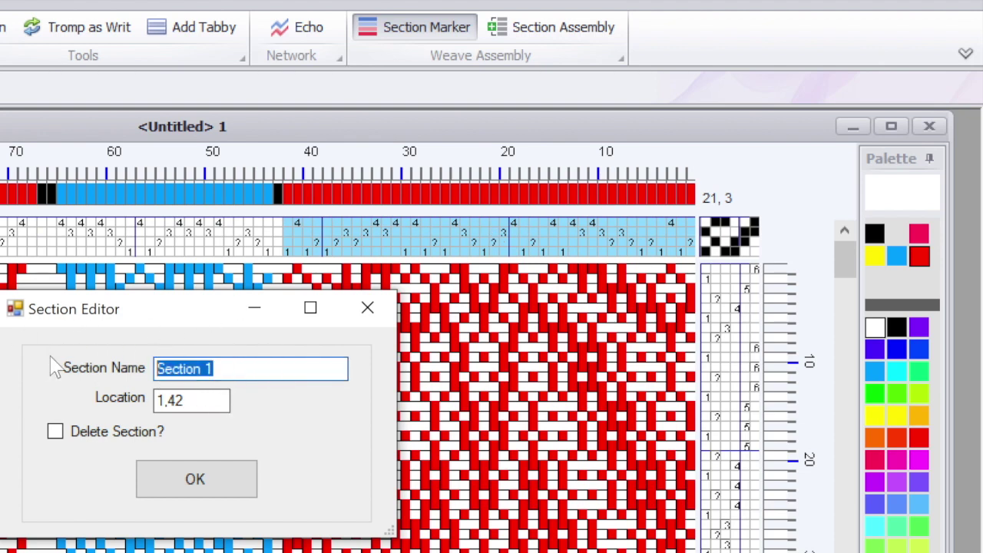
text(Maltese)
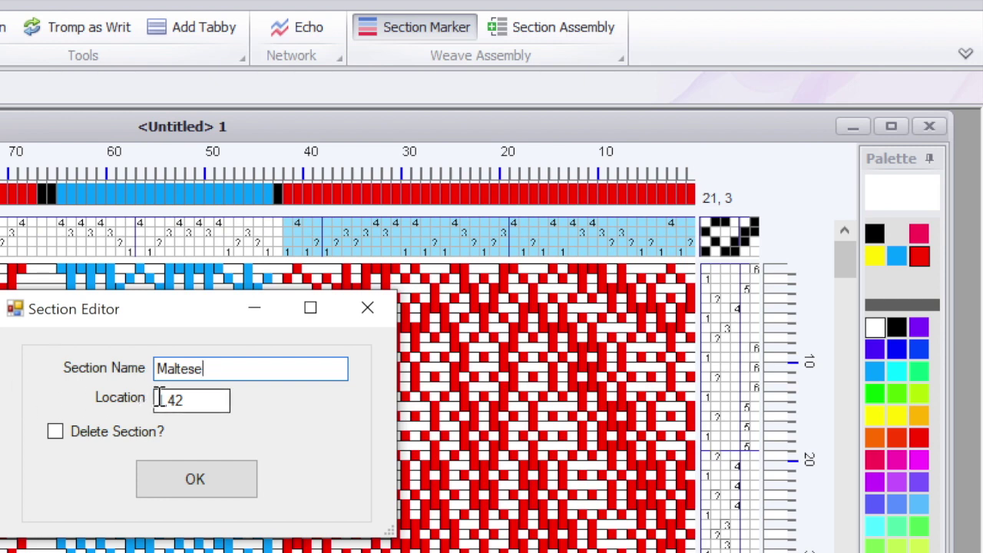
click(202, 477)
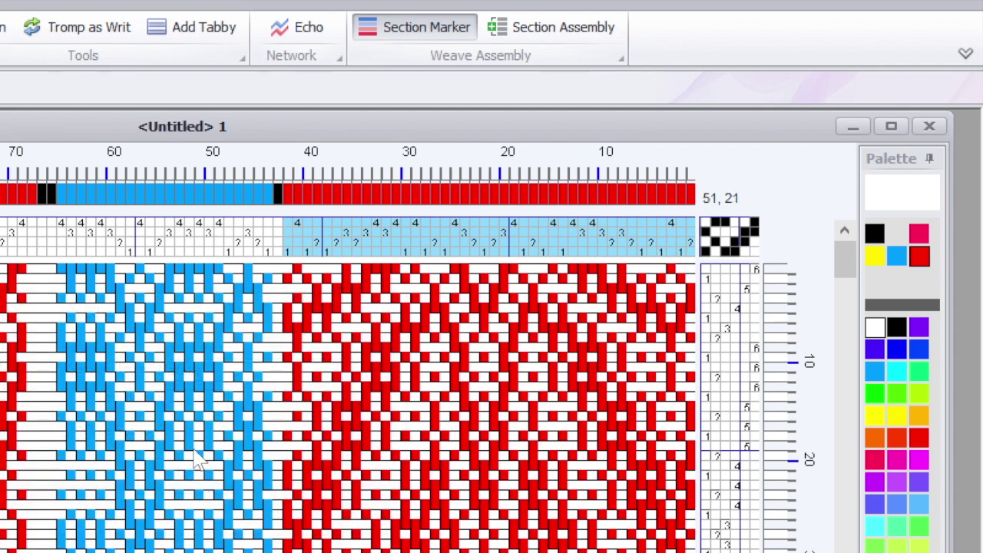
Delete the misplaced Section 2 over ends 45–57 and mark ends 44–65 as a new section.
click(262, 261)
drag(261, 261, 143, 246)
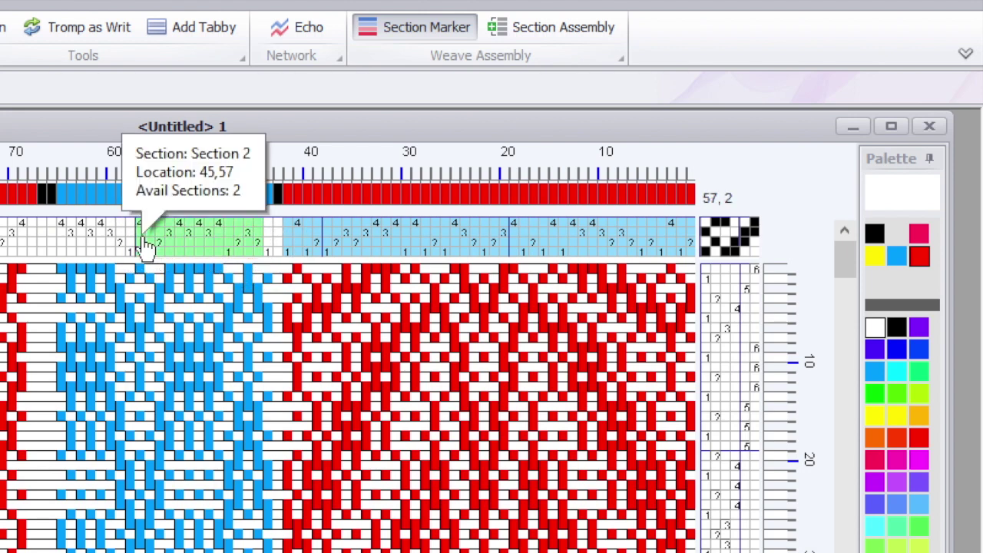
double_click(233, 248)
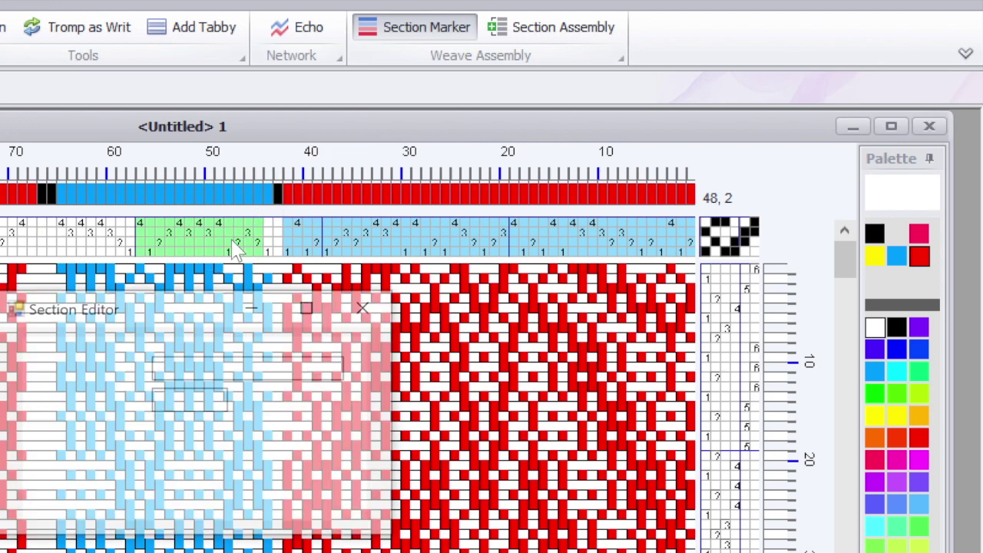
click(55, 431)
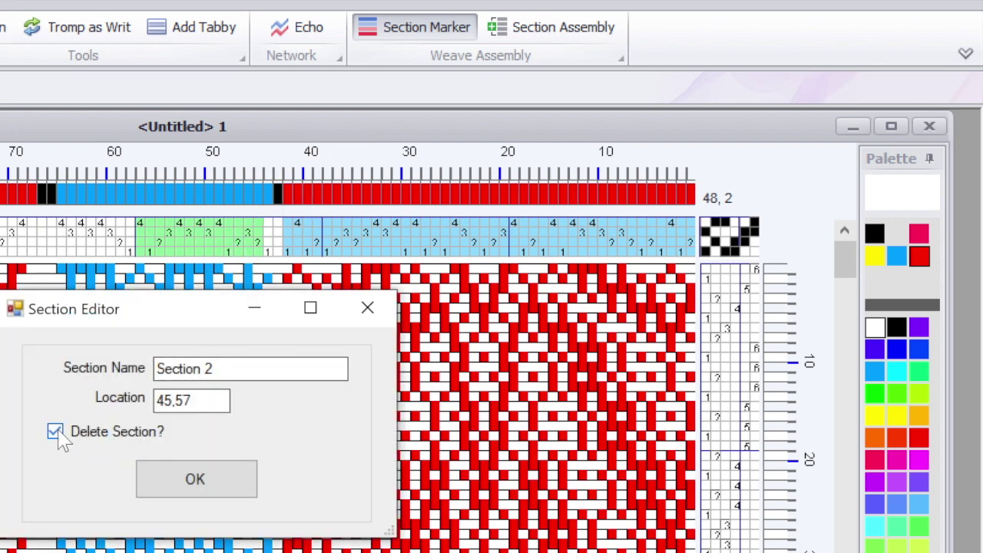
click(225, 490)
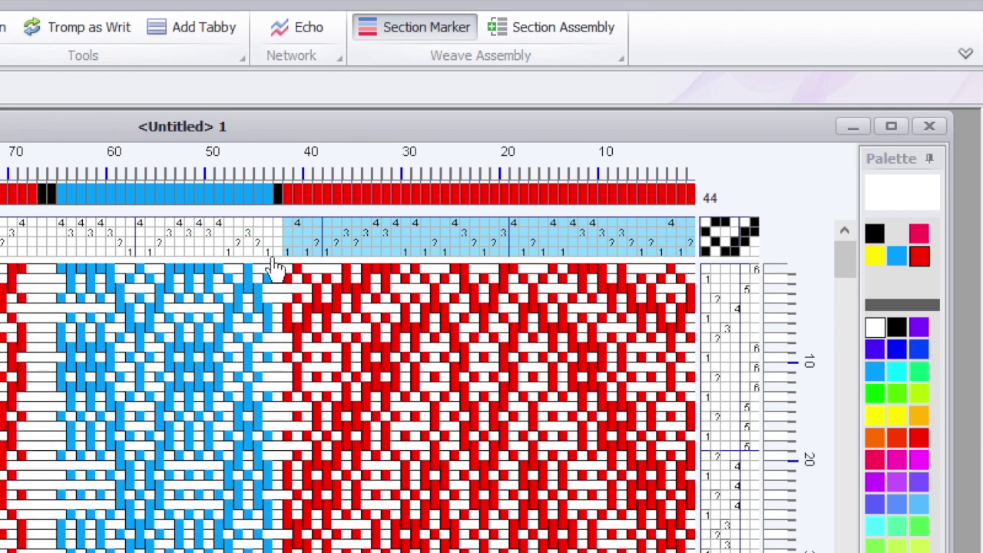
drag(276, 254, 68, 244)
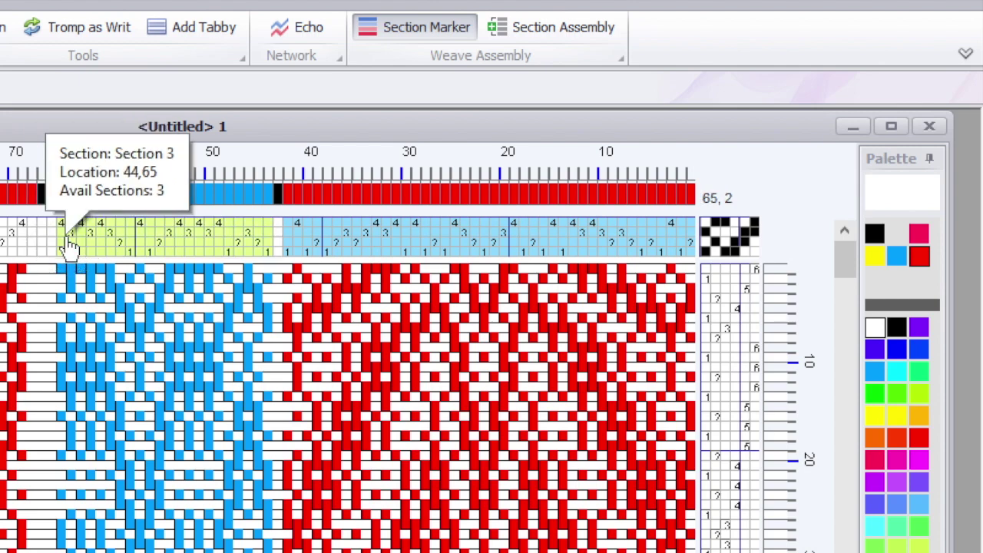
Rename Section 3 over ends 44–65 to 'Divider'.
double_click(154, 236)
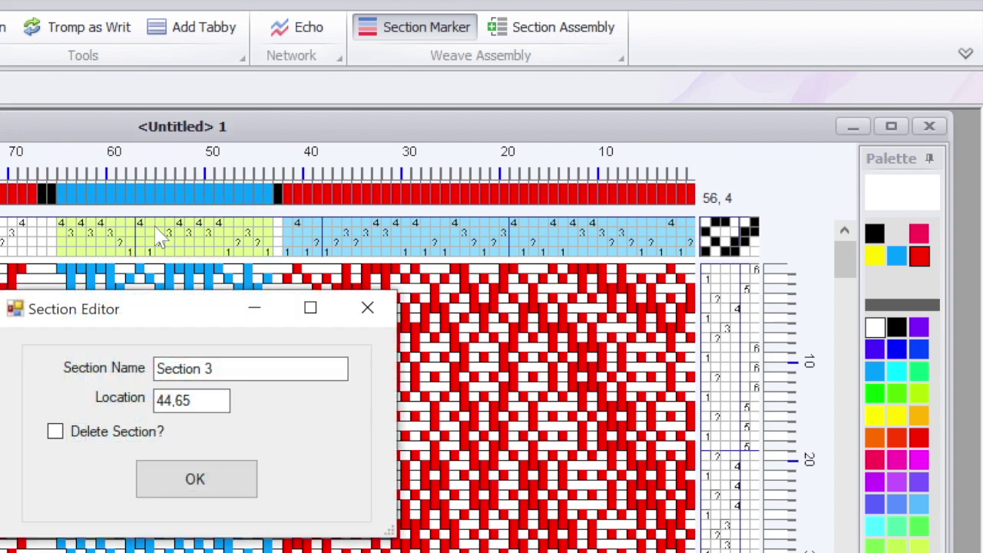
drag(228, 366, 106, 353)
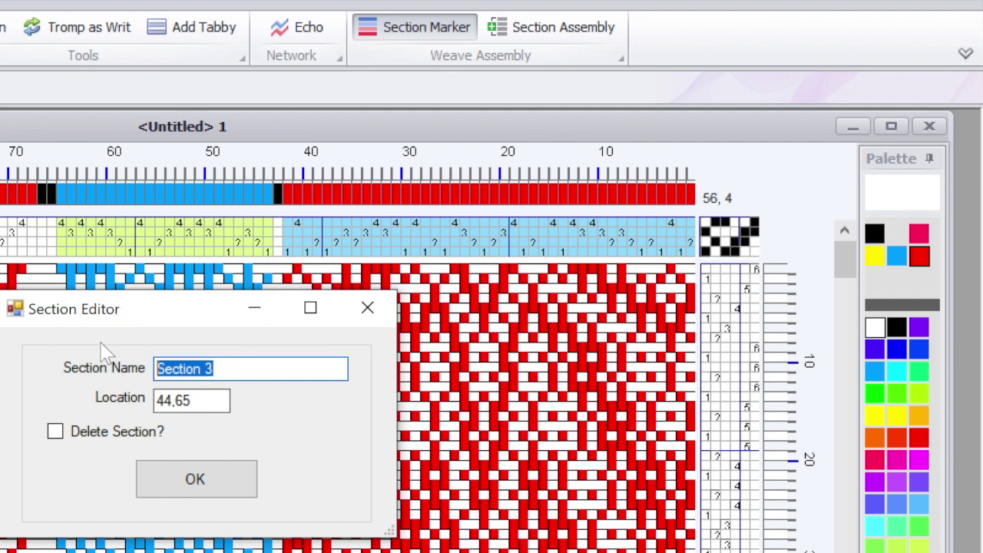
text(Divider)
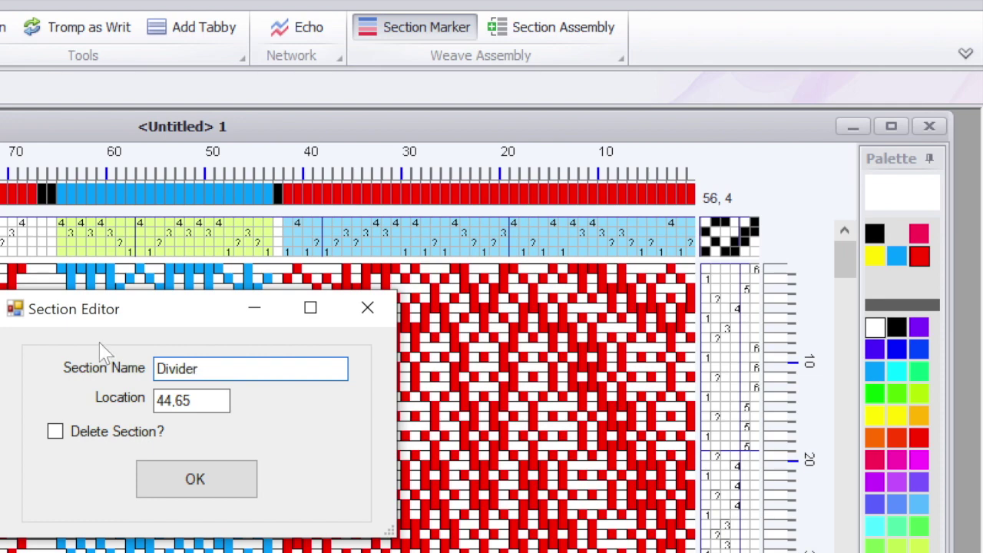
click(208, 483)
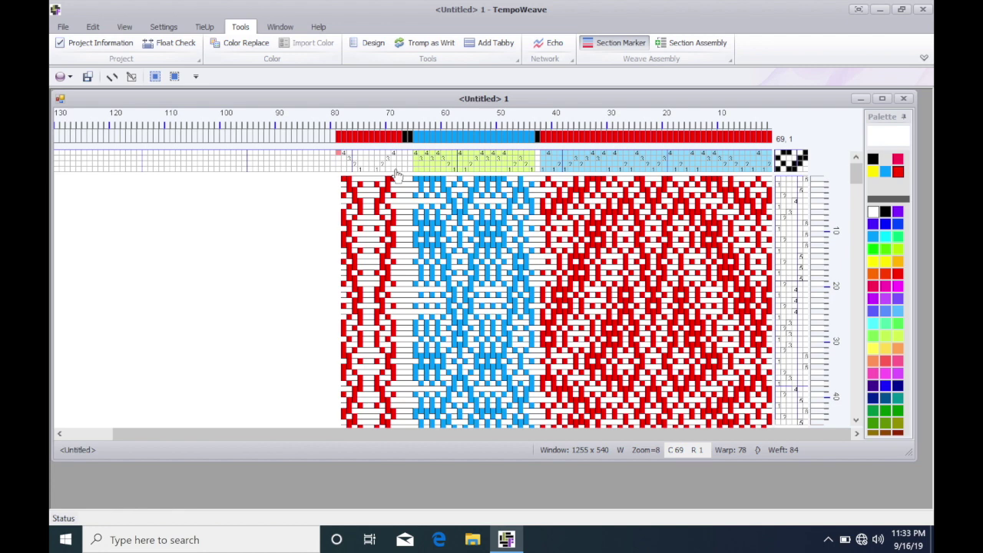
Mark threads 69–72 as a section named 'Left Border'.
drag(397, 173, 379, 170)
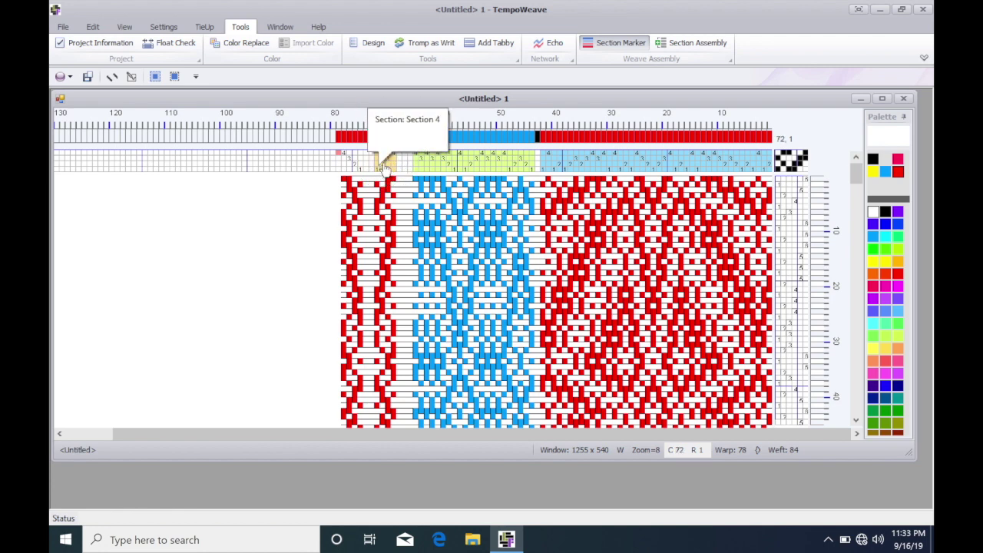
click(387, 166)
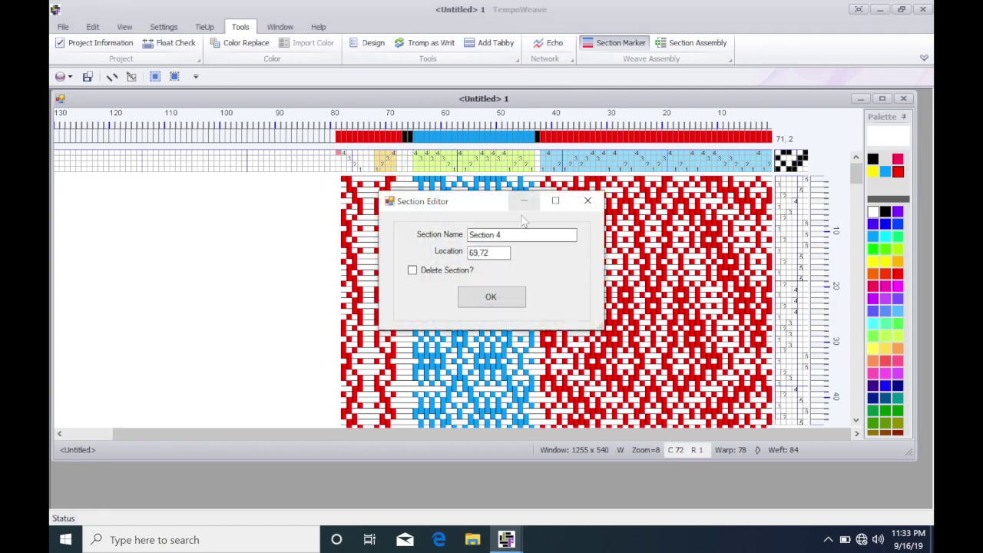
drag(514, 237, 318, 216)
text(Left Border)
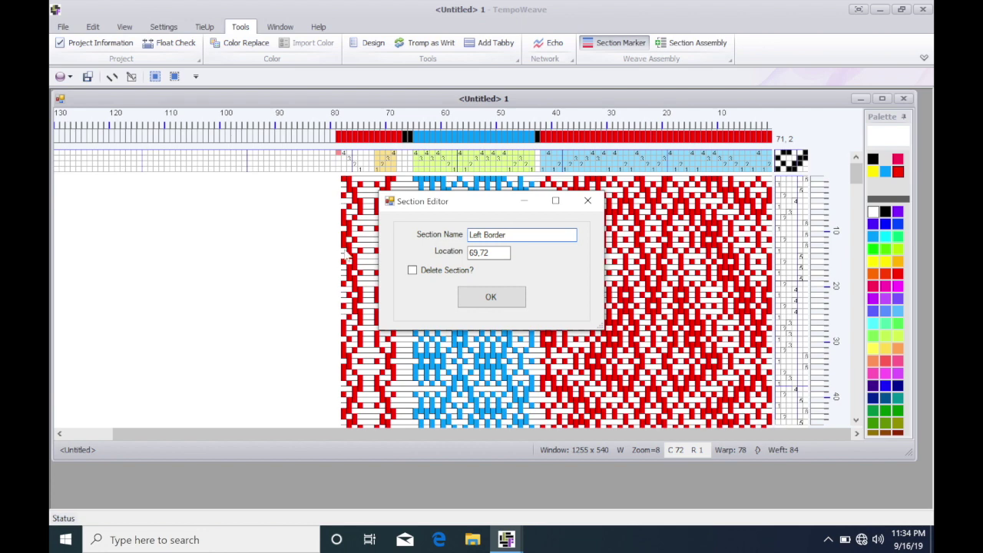
click(498, 301)
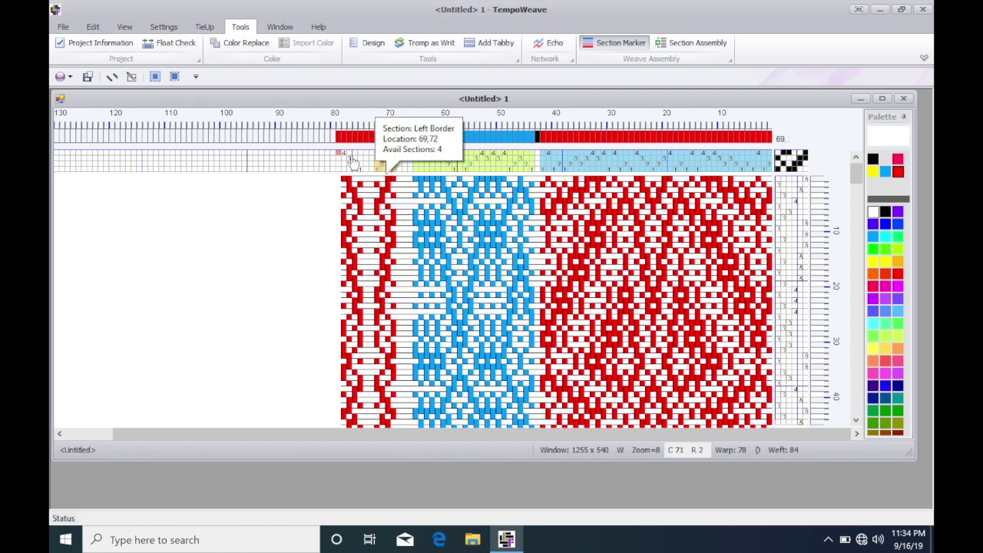
Mark threads 75–78 as a section named 'Right Border'.
drag(364, 174, 346, 168)
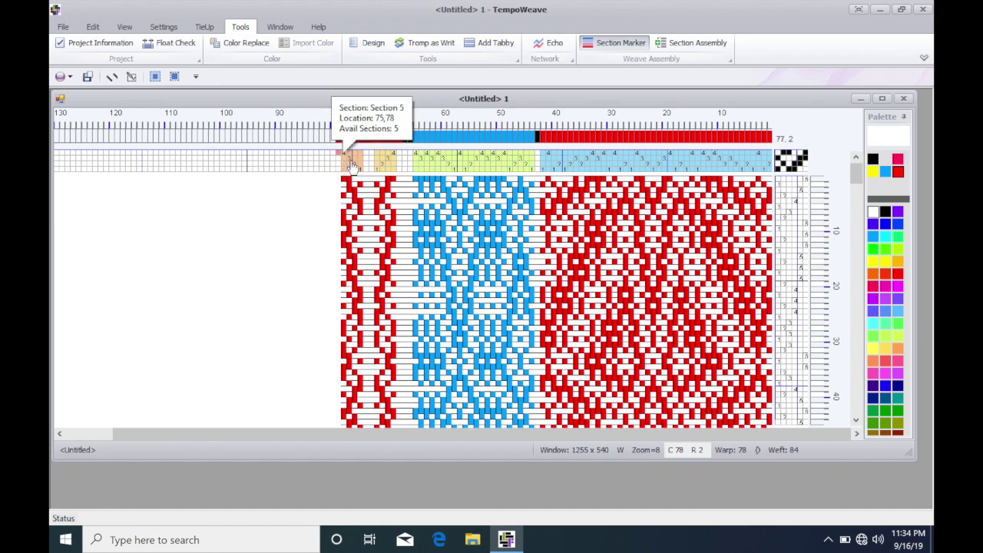
double_click(352, 163)
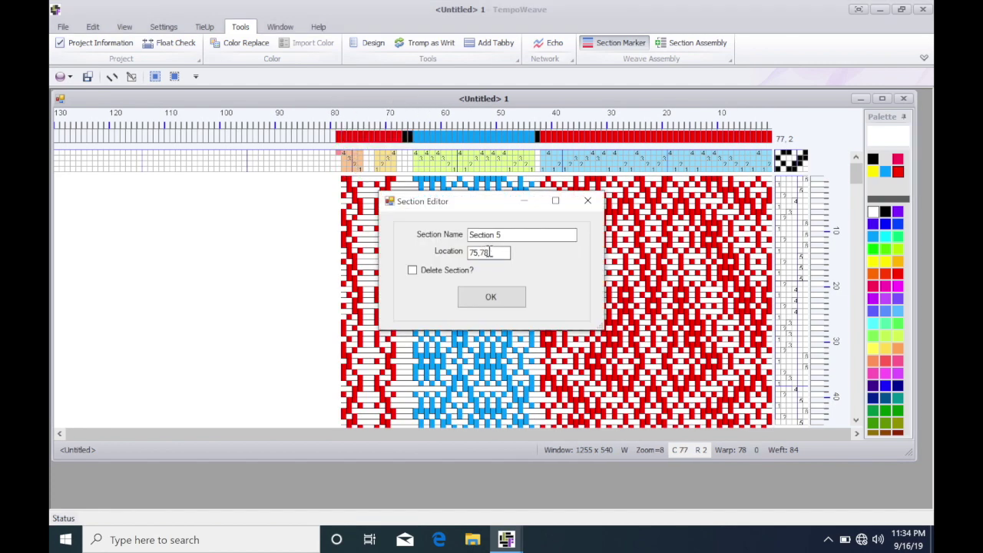
drag(511, 235, 198, 201)
text(Right Border)
click(491, 298)
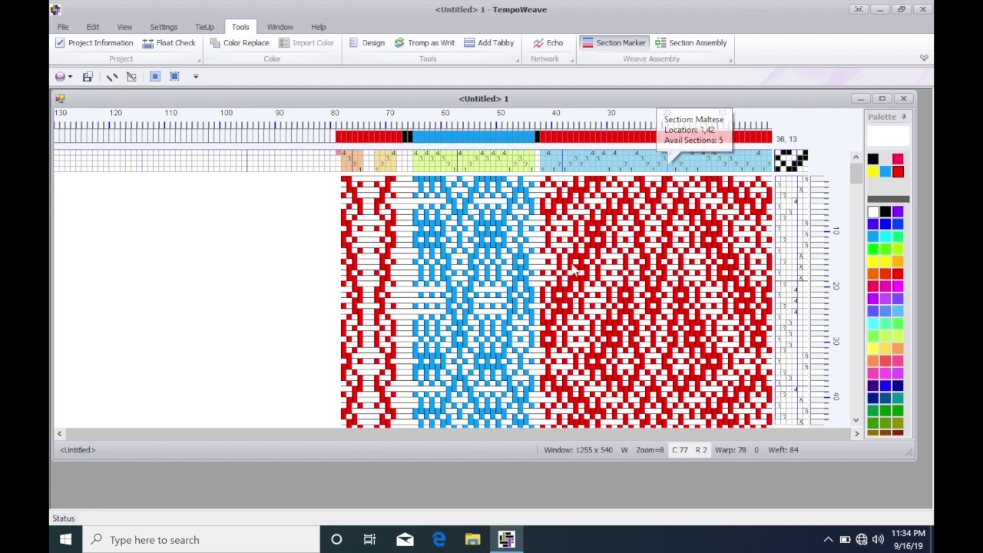
Show the weave assembly listing Maltese, Divider, Left Border and Right Border, and add a new warp group.
click(691, 46)
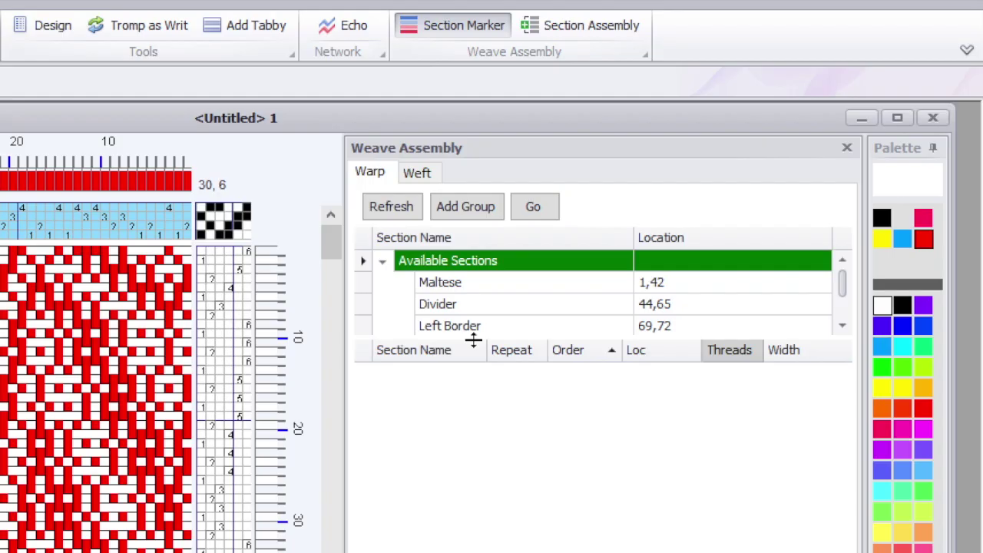
drag(623, 231, 627, 253)
drag(472, 369, 468, 399)
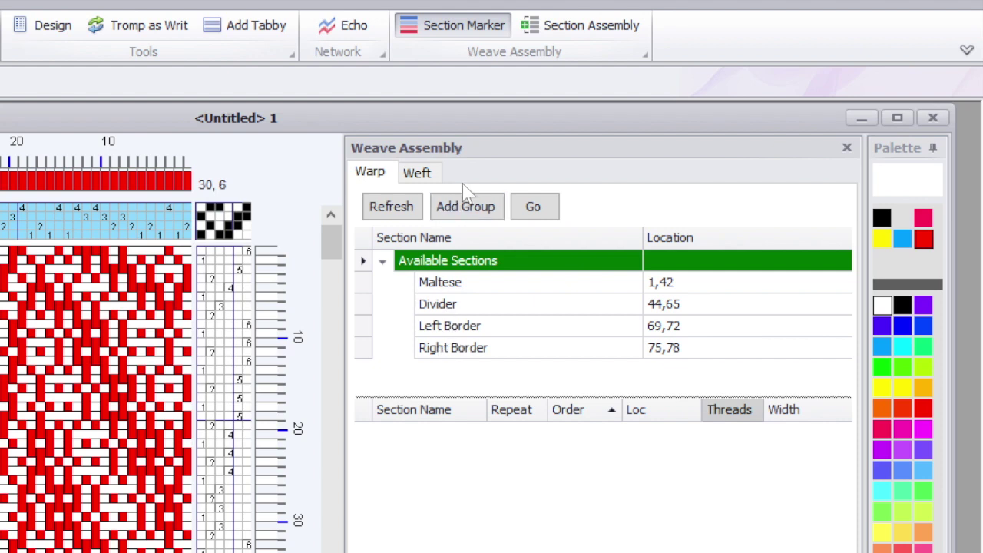
click(462, 215)
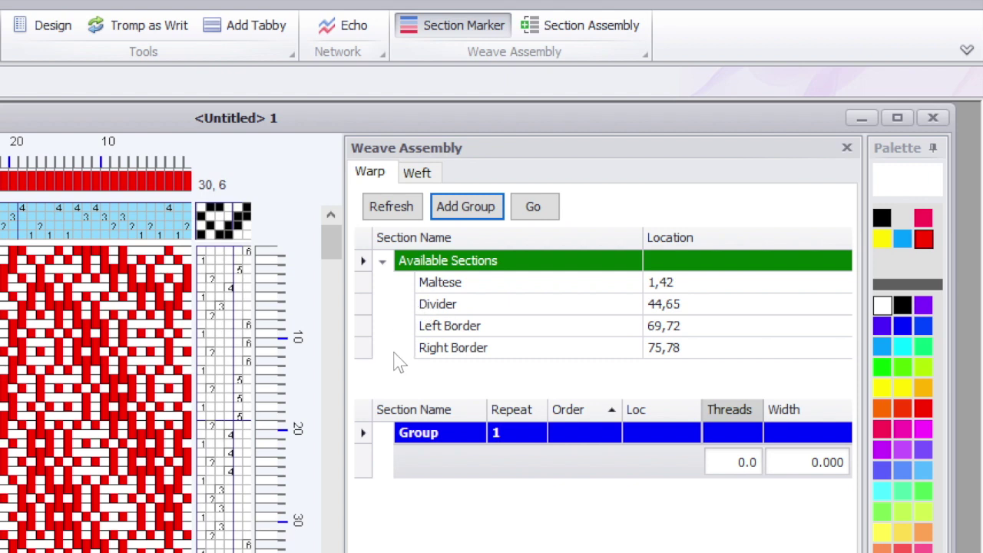
click(459, 355)
Put Right Border into the new group with a repeat of 2.
drag(459, 355, 444, 436)
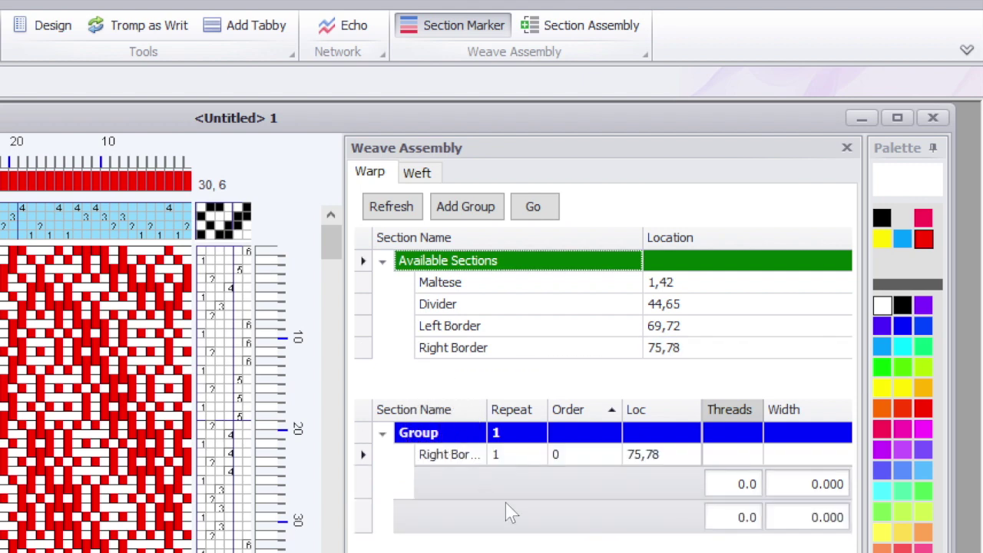
click(520, 454)
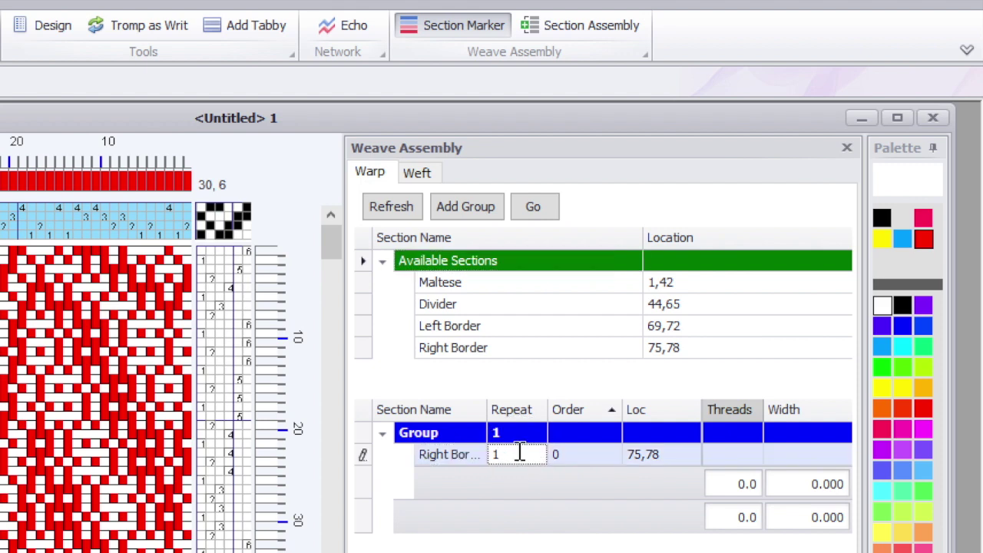
key(BackSpace)
text(2)
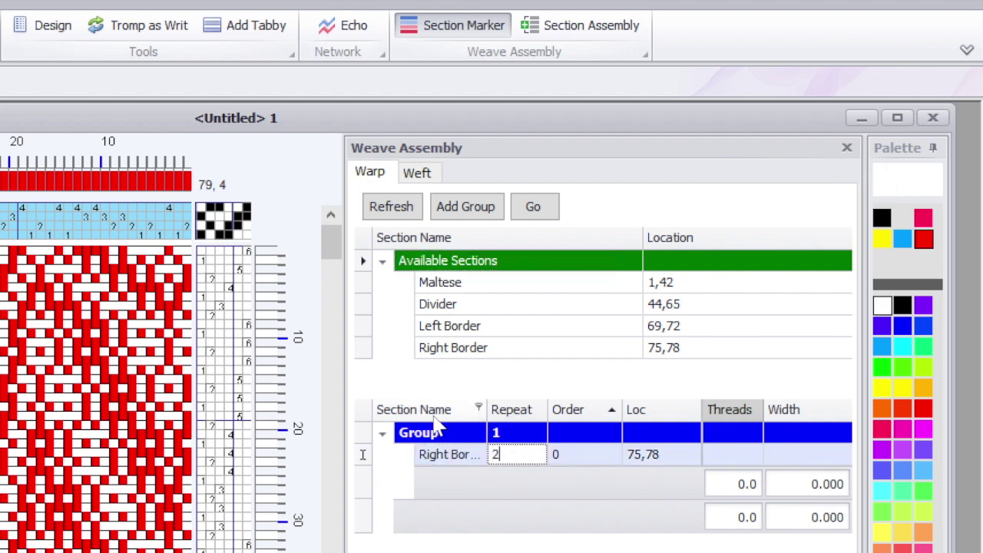
Add a second warp group holding Maltese and Divider, repeating 4 times.
click(459, 215)
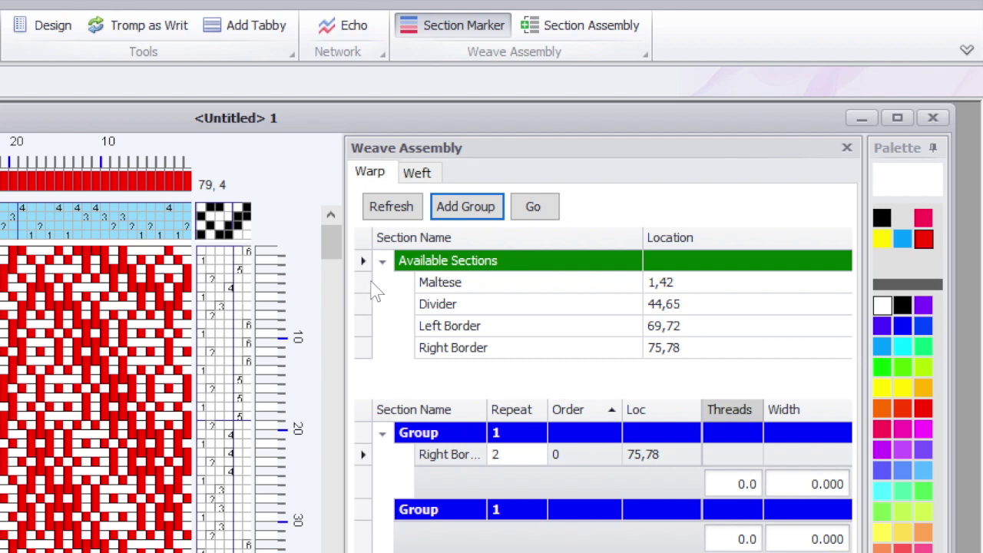
drag(372, 289, 351, 370)
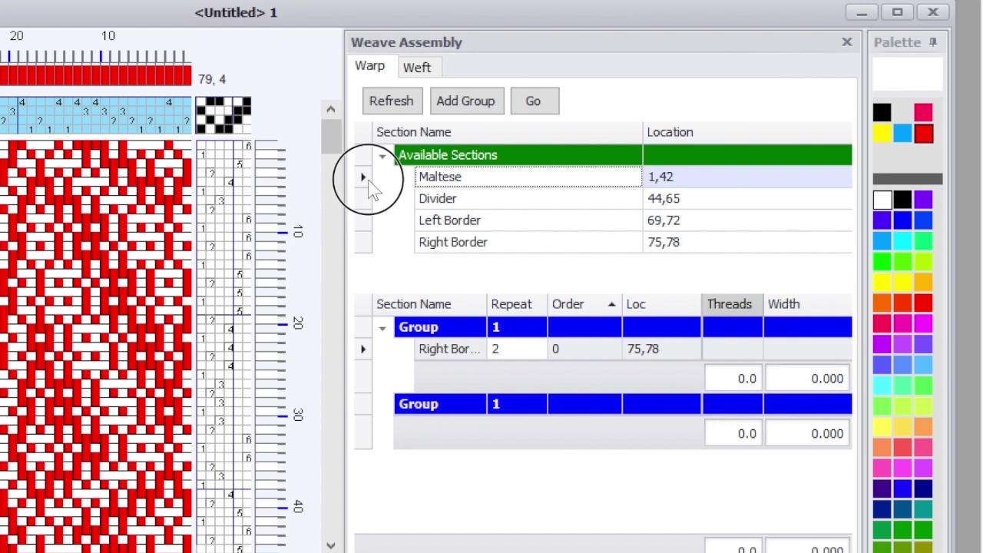
drag(352, 265, 367, 413)
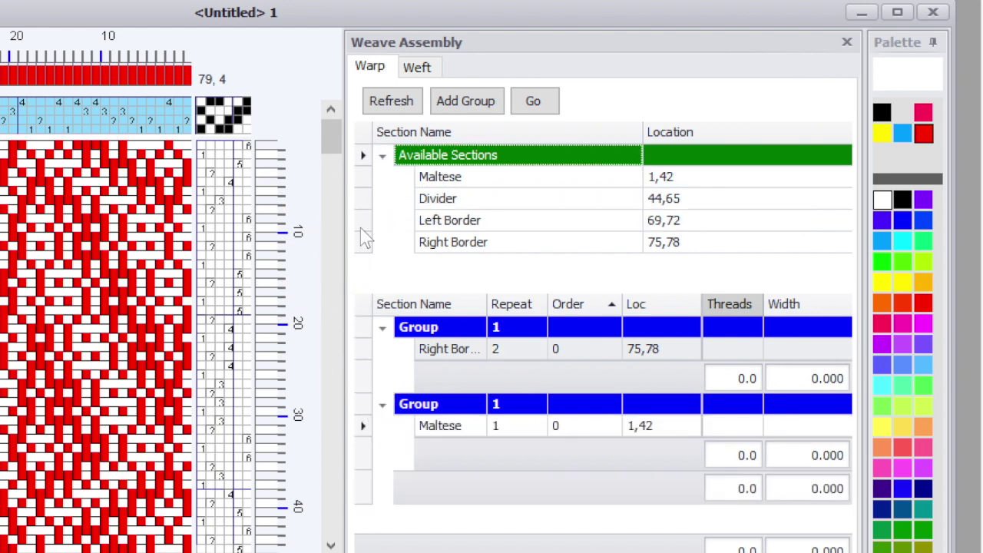
drag(367, 199, 374, 444)
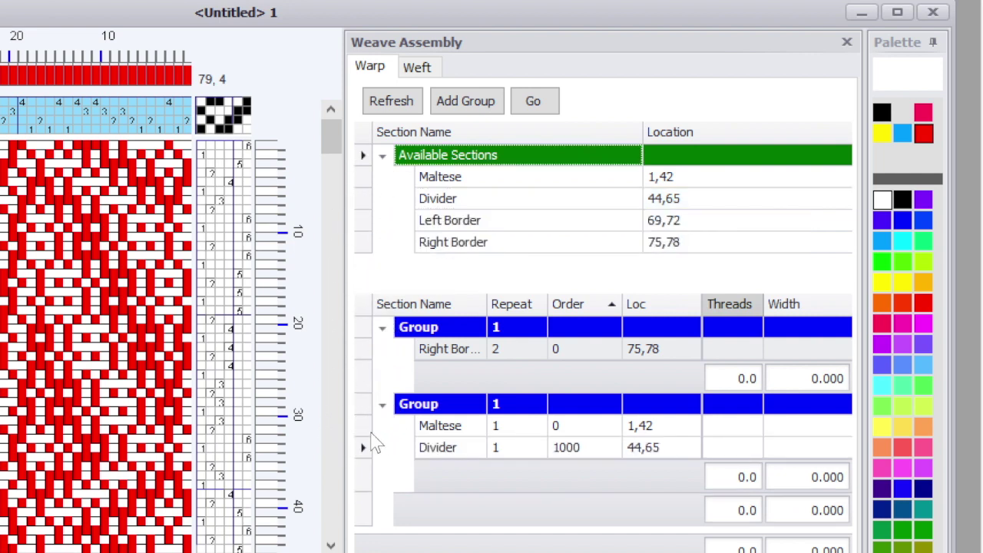
click(513, 404)
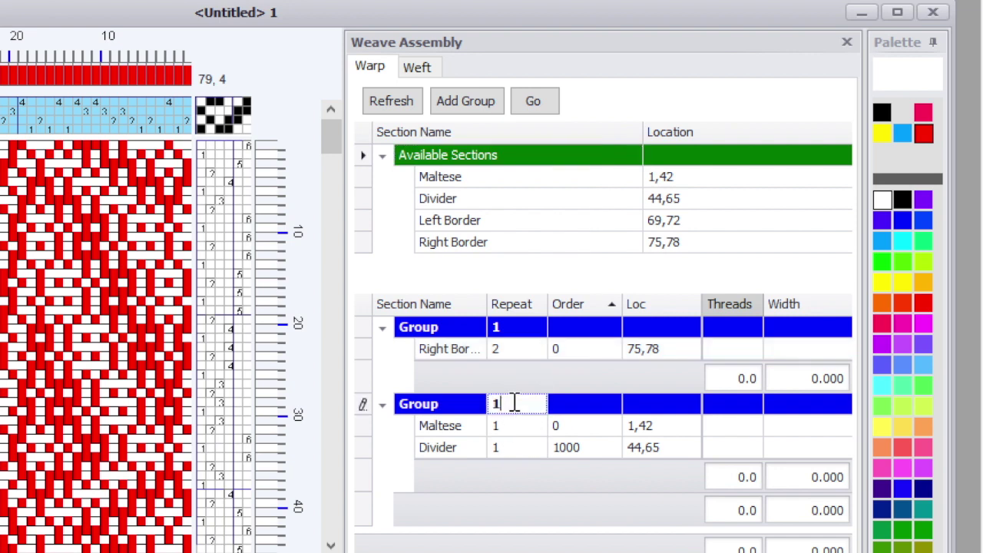
key(BackSpace)
text(4)
Add a third warp group with Maltese and Left Border, then refresh totals to 256, 46 and 310 threads.
click(460, 100)
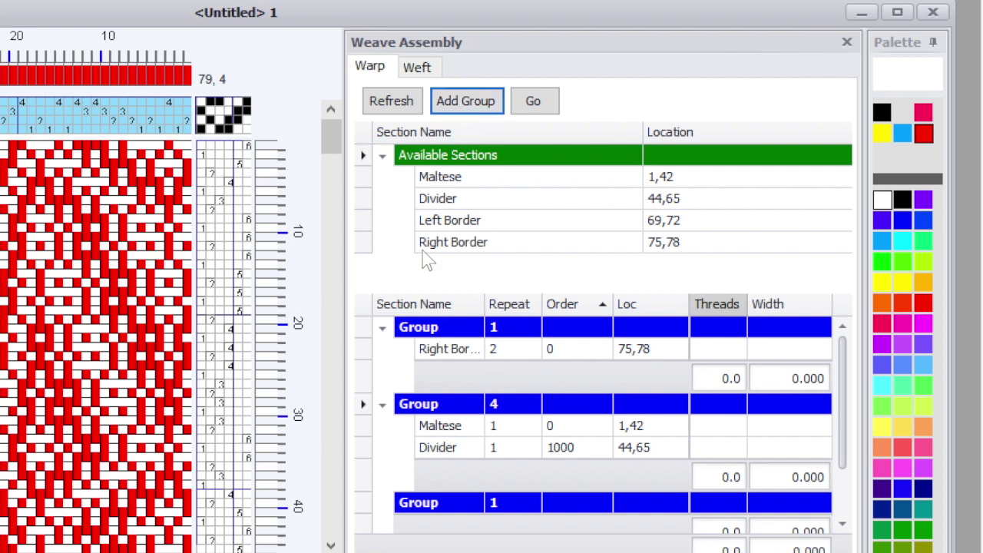
click(434, 357)
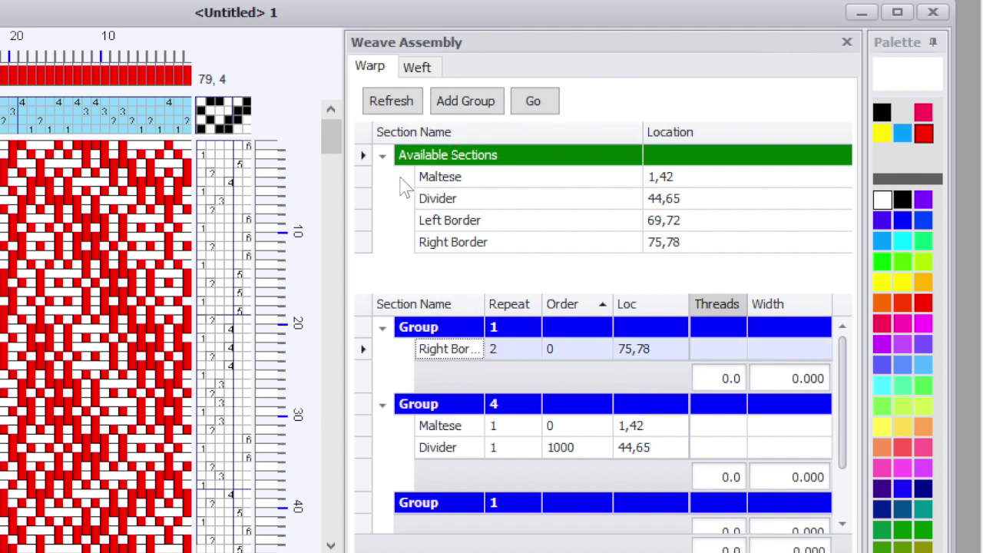
drag(361, 179, 414, 511)
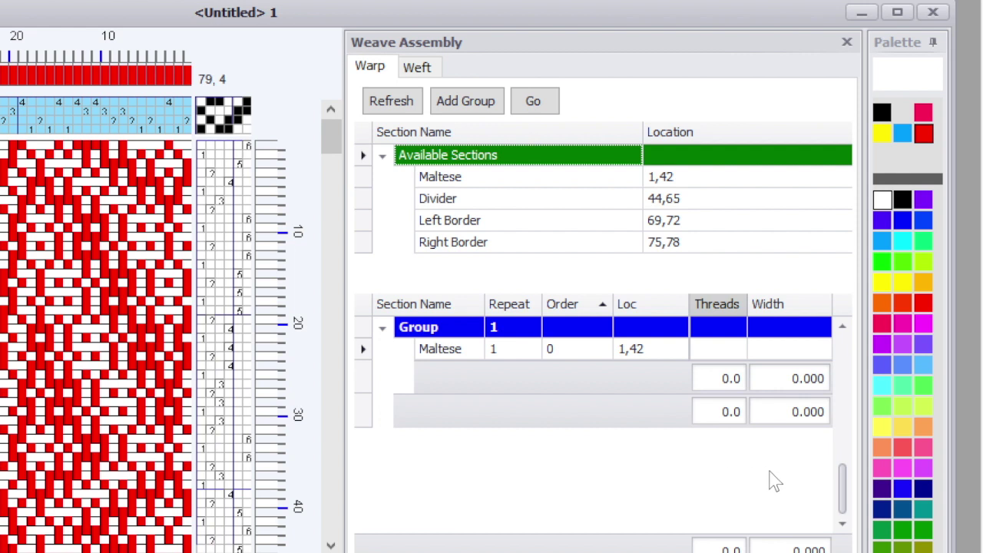
drag(843, 499, 840, 430)
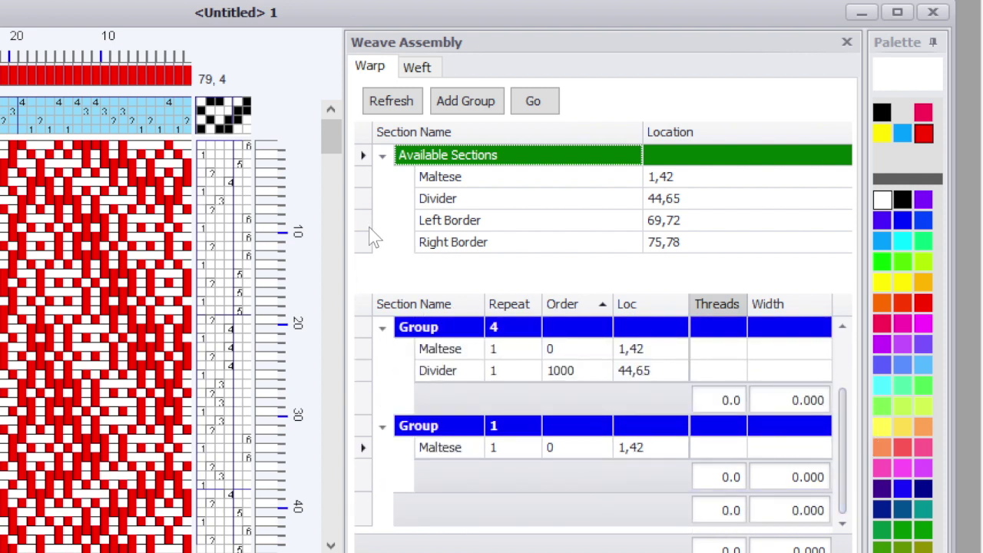
mouse_move(844, 458)
mouse_down()
mouse_move(840, 398)
mouse_move(840, 457)
mouse_up()
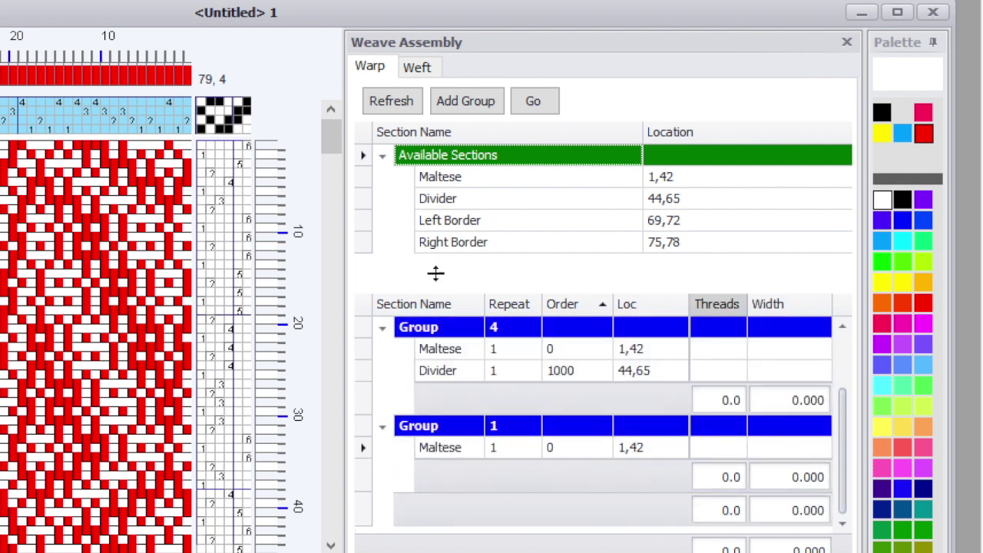
click(367, 223)
drag(369, 226, 379, 459)
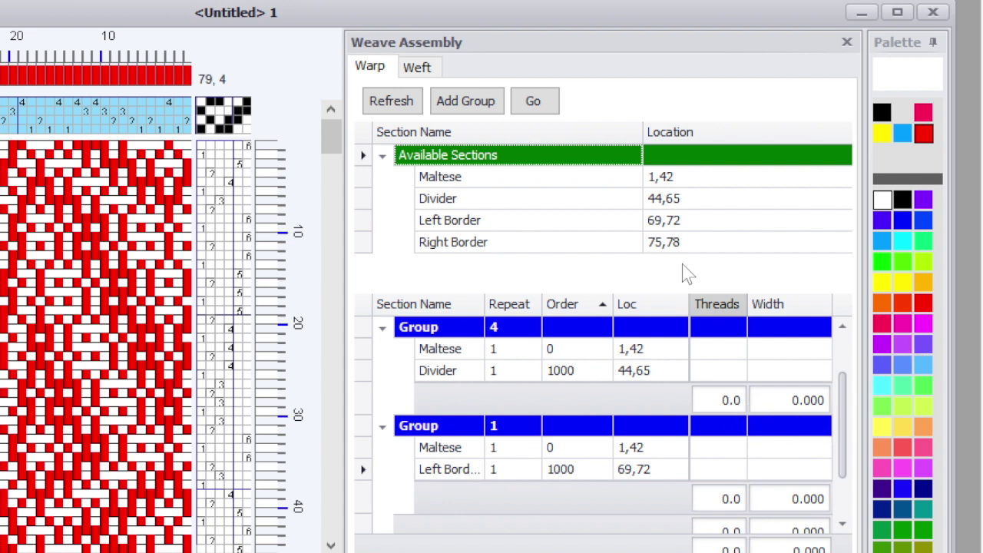
click(388, 103)
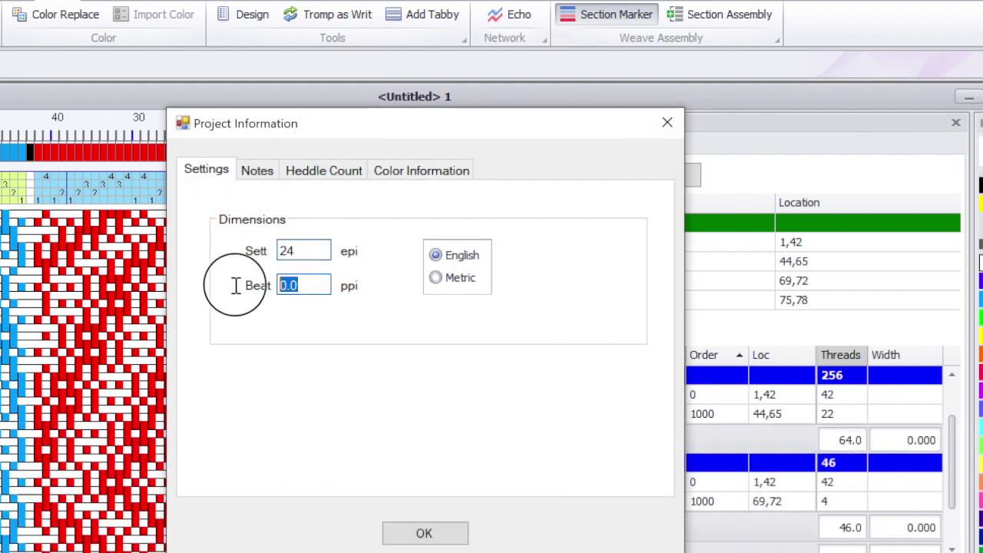
text(24)
Set the sett to 24 epi and recalculate the group widths.
click(427, 534)
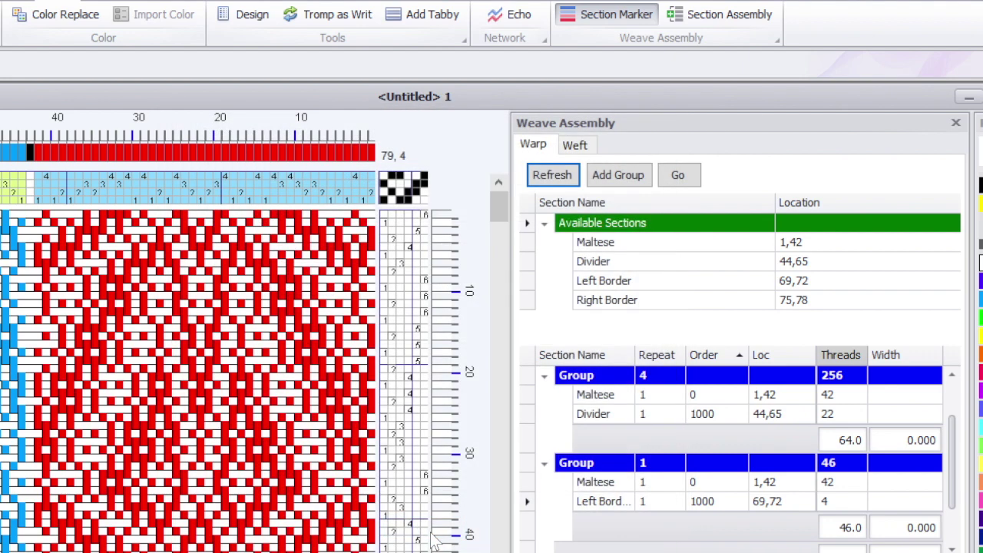
click(555, 178)
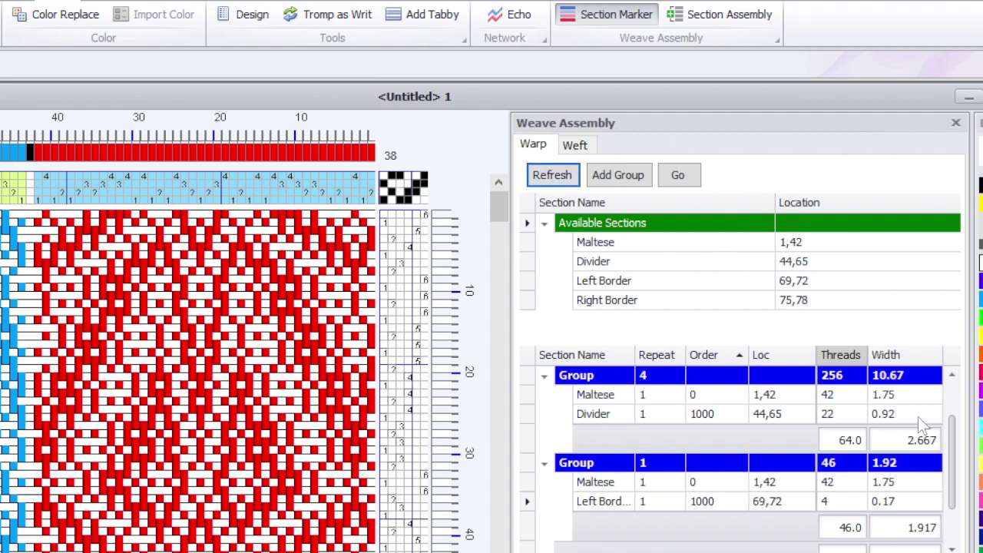
drag(957, 442, 957, 407)
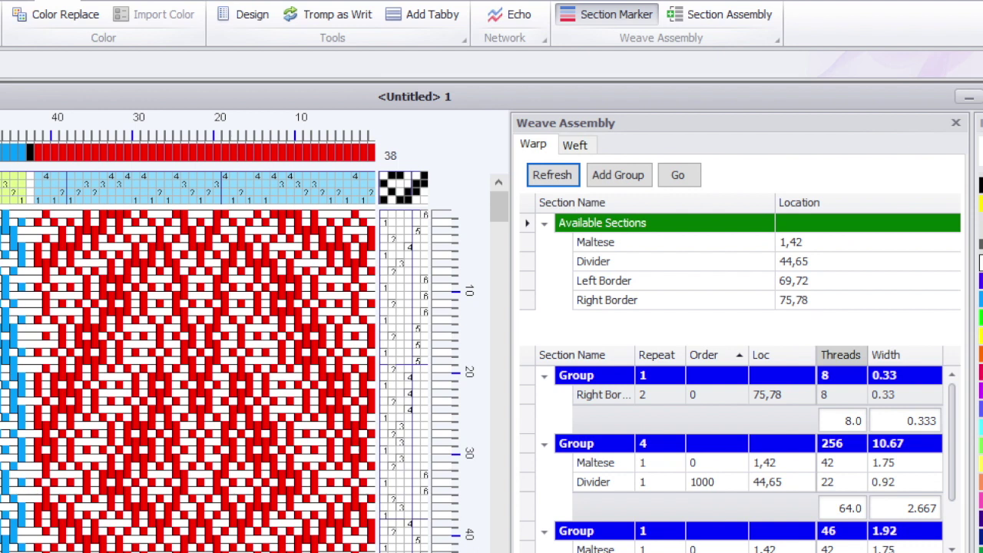
click(954, 492)
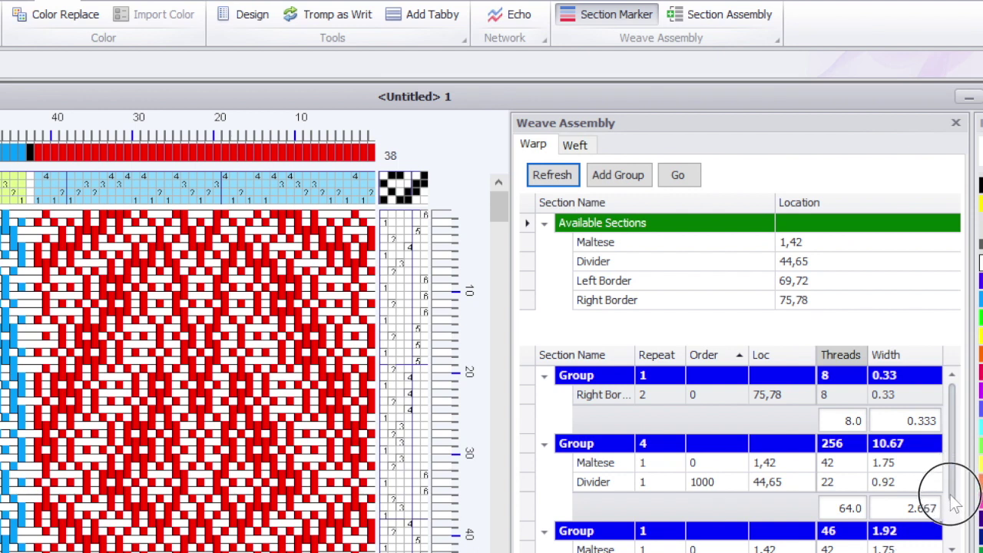
drag(955, 500, 957, 520)
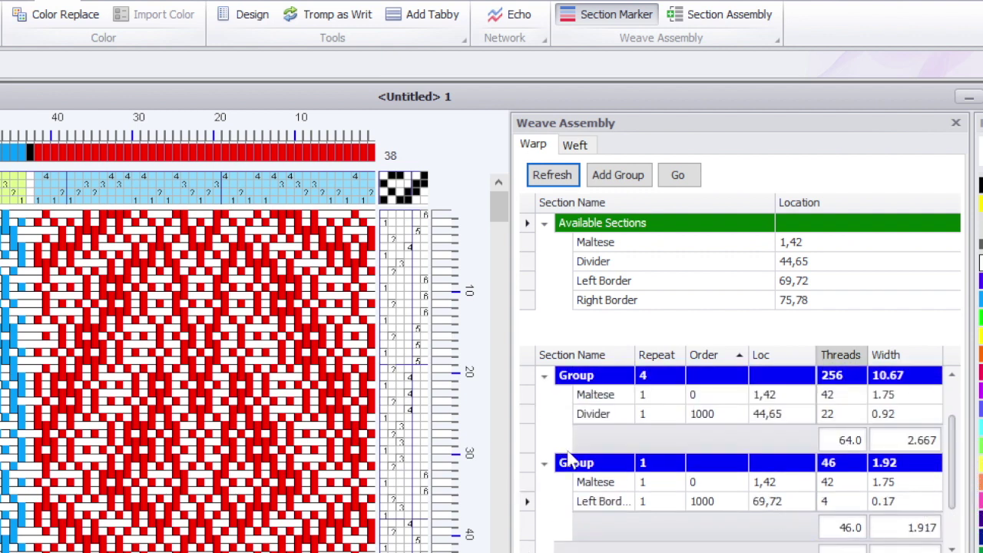
Set Left Border's repeat to 2 in the third warp group.
click(655, 501)
key(BackSpace)
text(2)
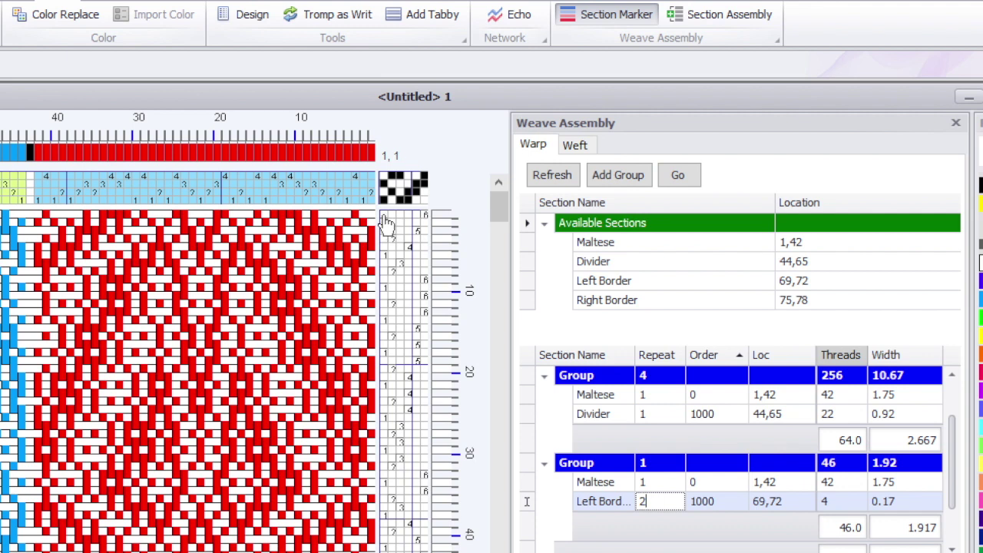
Mark treadling rows 1–38 as weft Section 1, then scroll to the drawdown's bottom.
drag(386, 223, 412, 524)
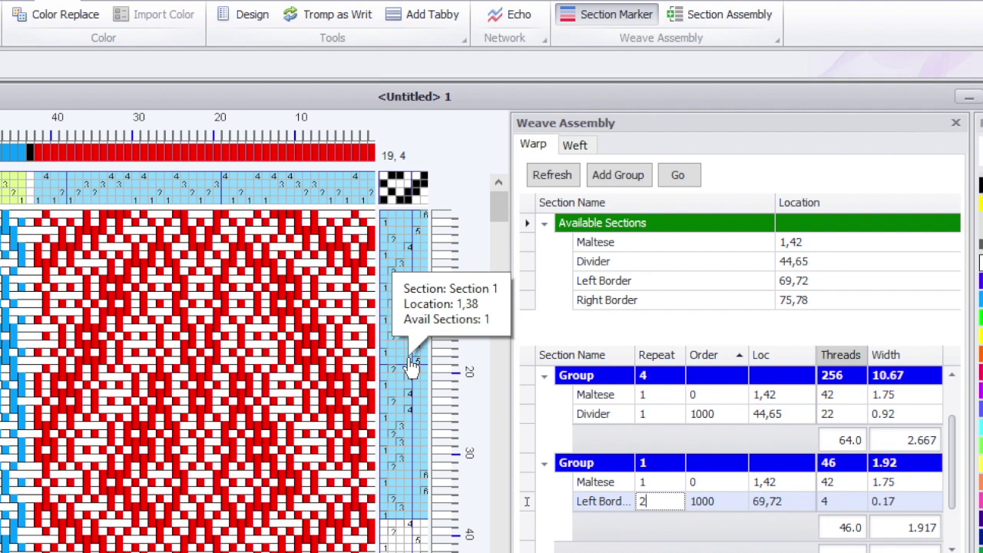
click(411, 367)
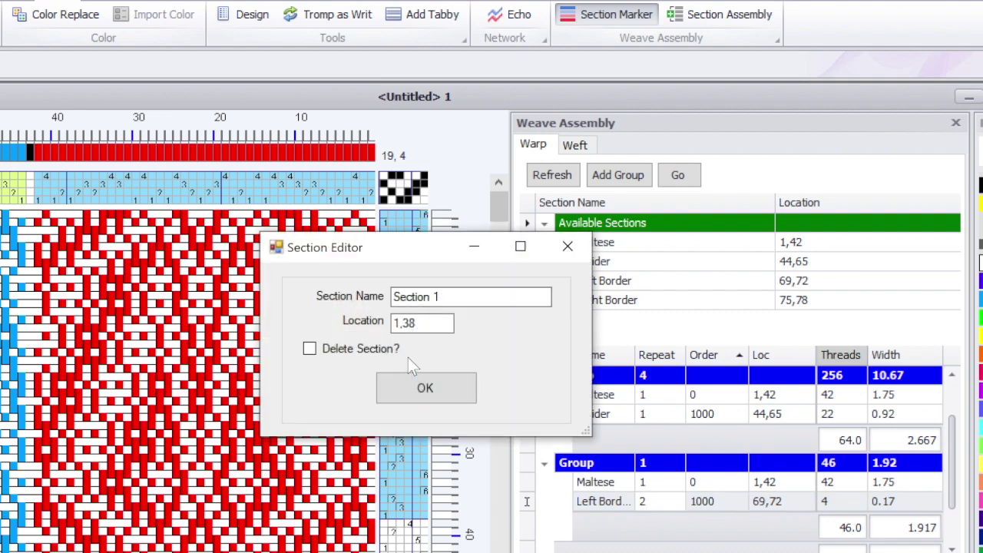
click(410, 394)
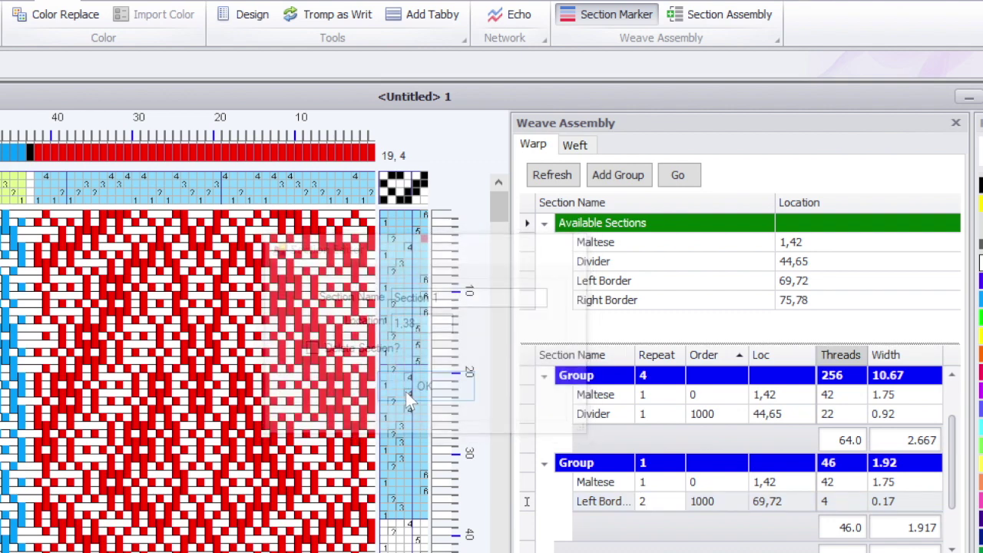
click(499, 391)
click(499, 391)
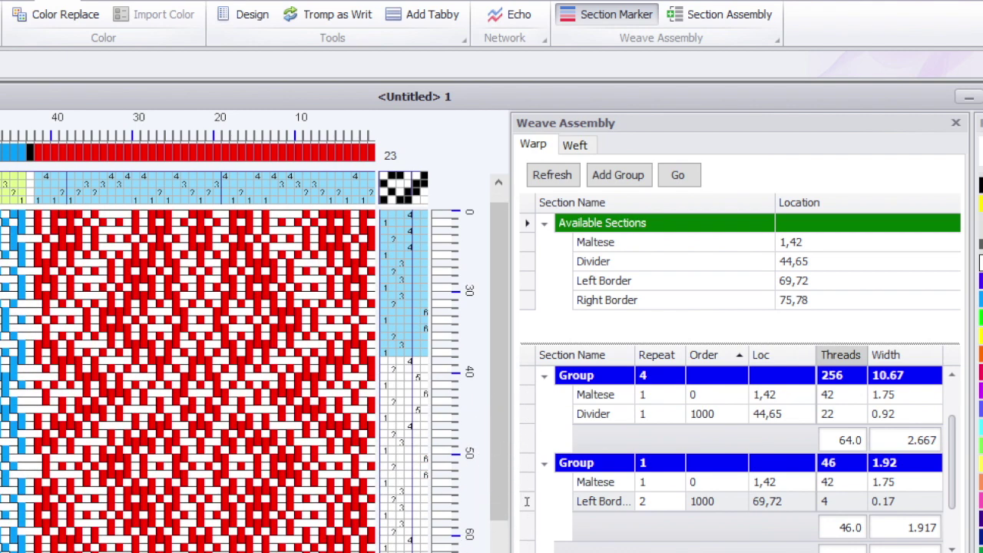
click(500, 547)
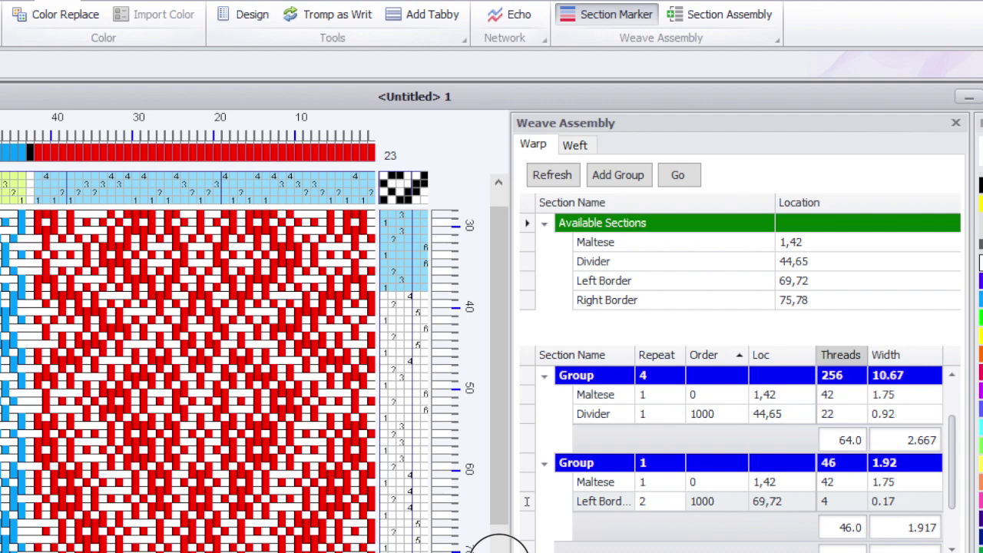
click(499, 547)
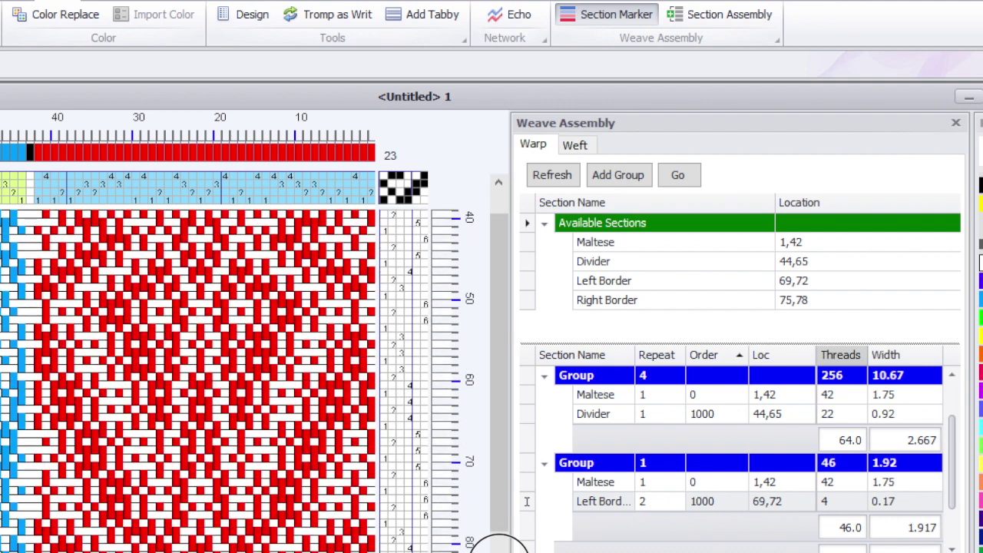
click(499, 547)
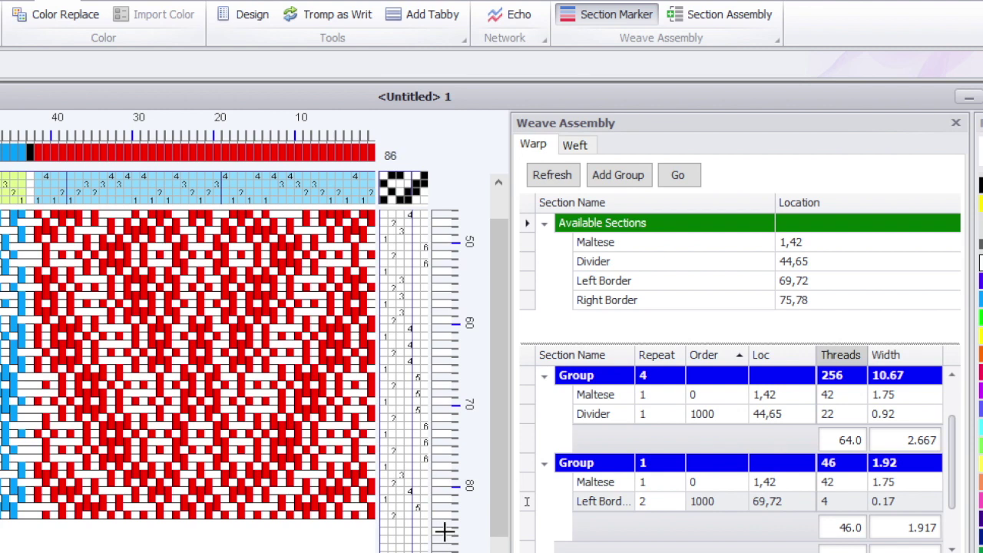
mouse_move(397, 526)
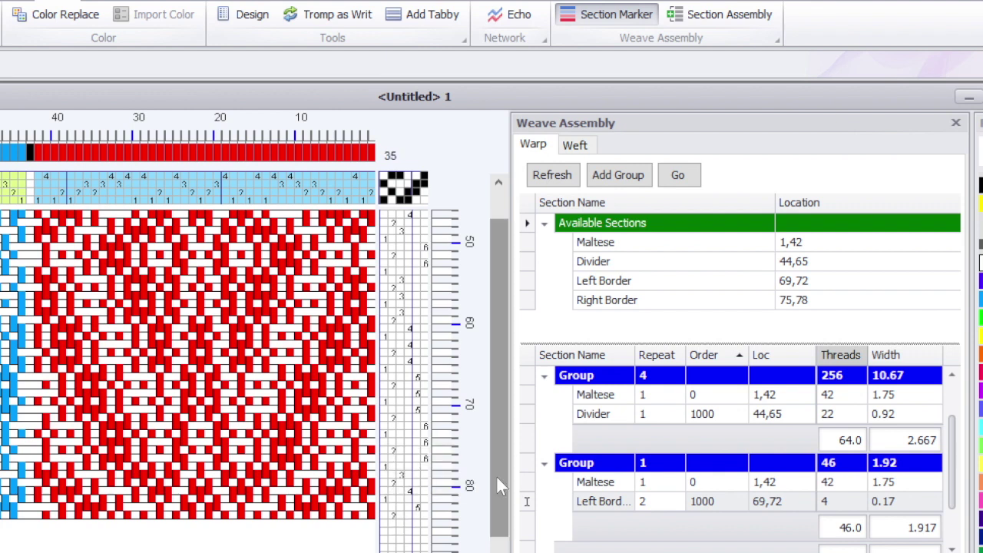
Change weft Section 1's location to 1,84.
click(578, 151)
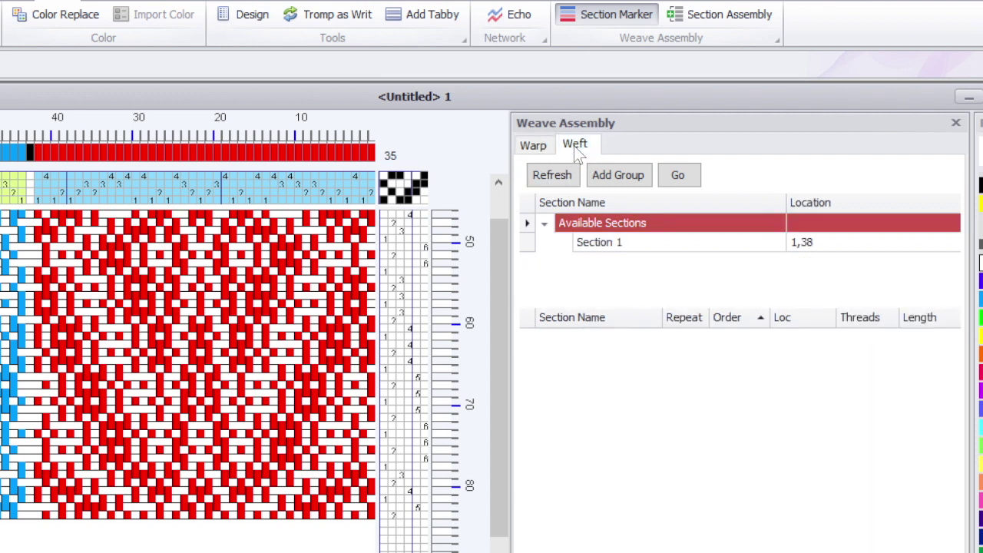
click(615, 247)
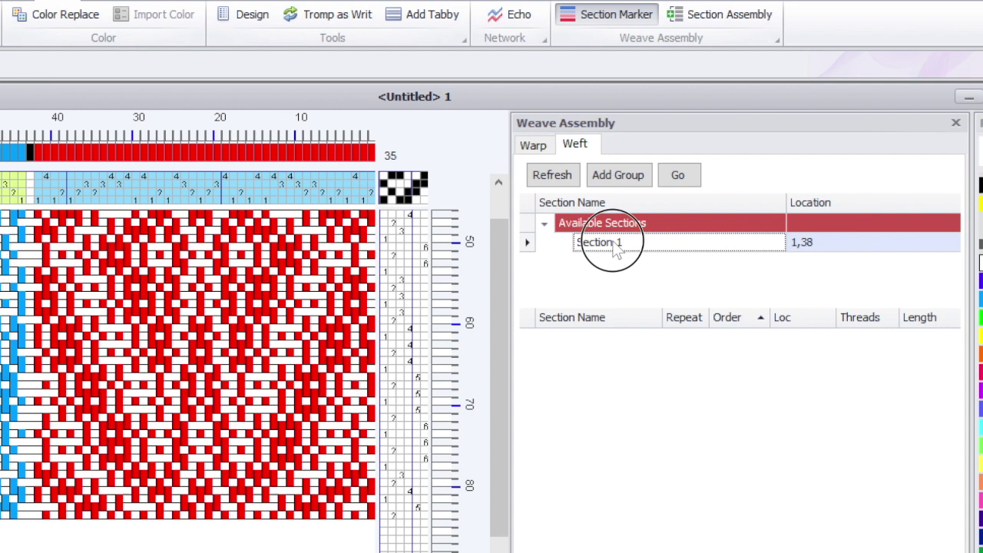
double_click(616, 247)
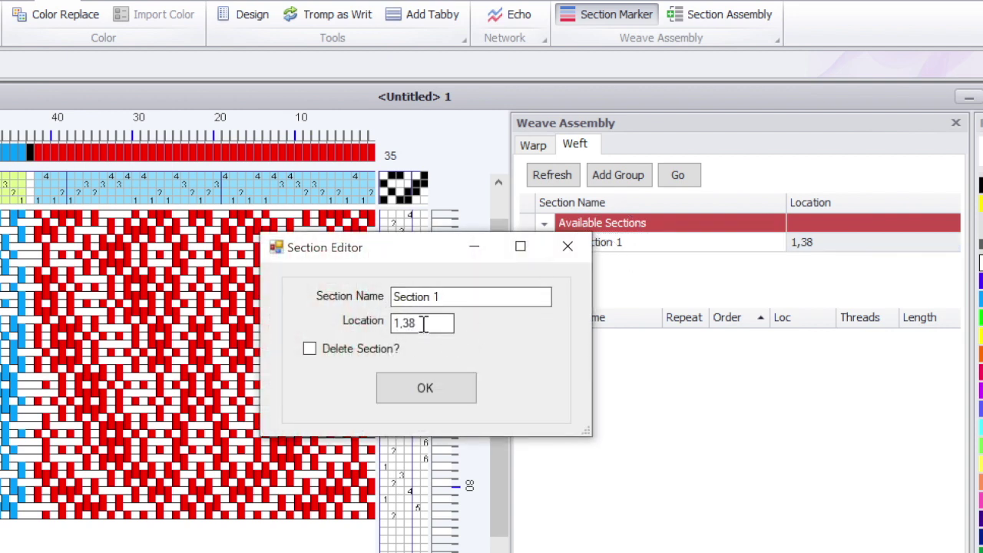
key(BackSpace)
key(BackSpace)
text(84)
click(425, 388)
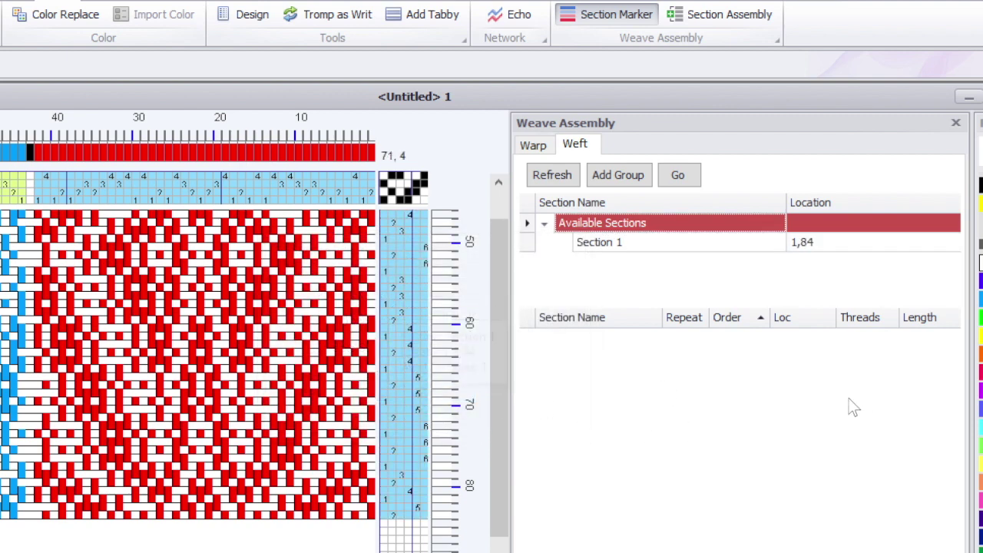
Add a new weft group and place Section 1 in it.
click(622, 177)
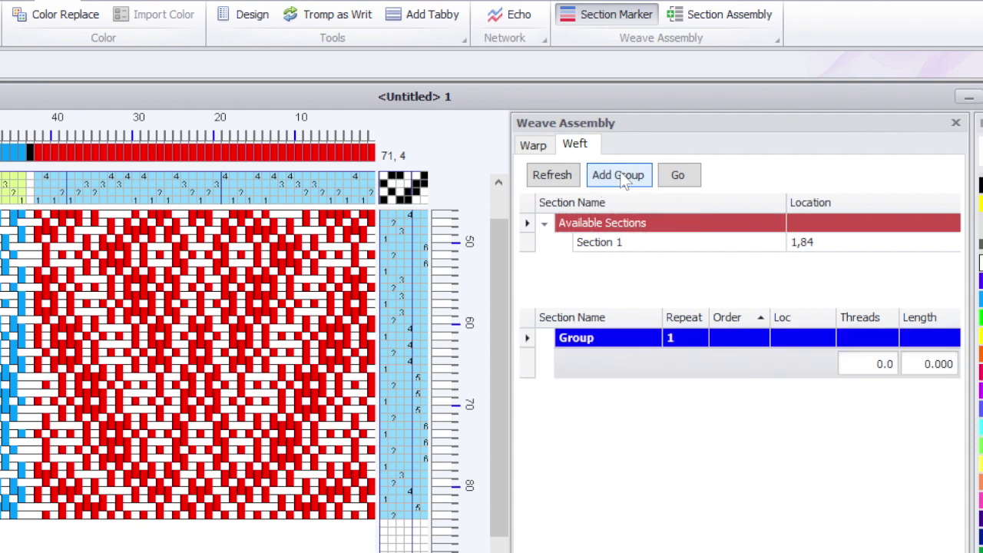
click(526, 251)
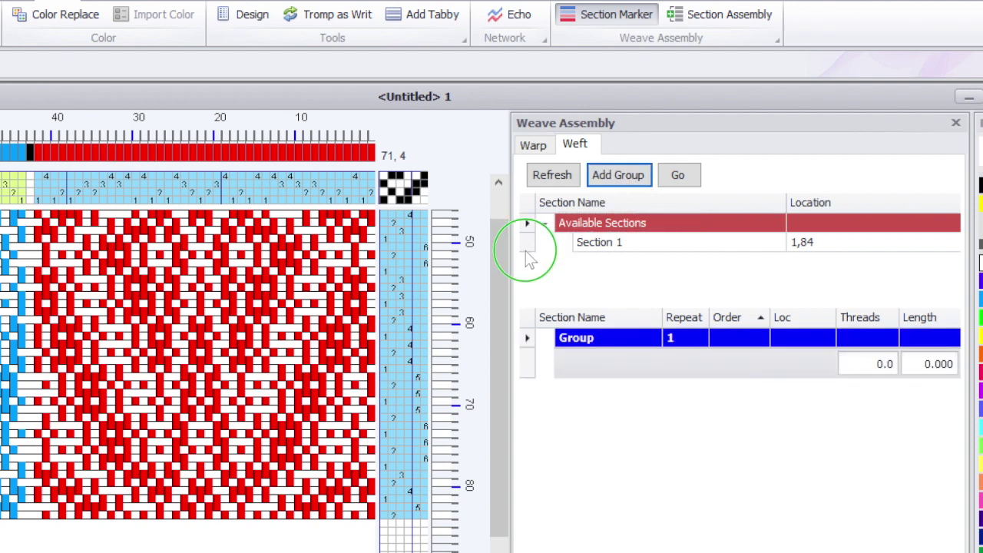
mouse_move(530, 259)
mouse_down()
mouse_move(547, 358)
mouse_move(549, 336)
mouse_up()
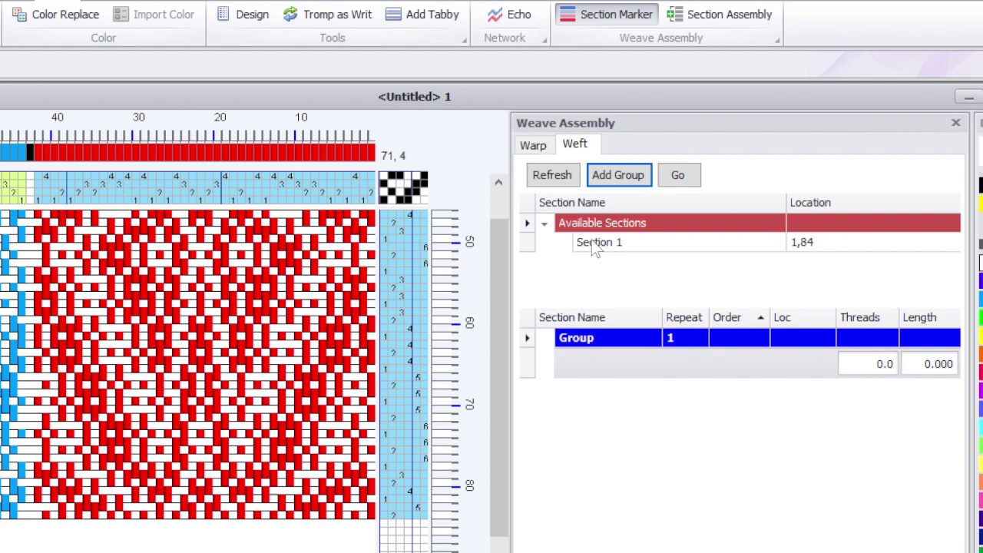
drag(596, 250, 584, 338)
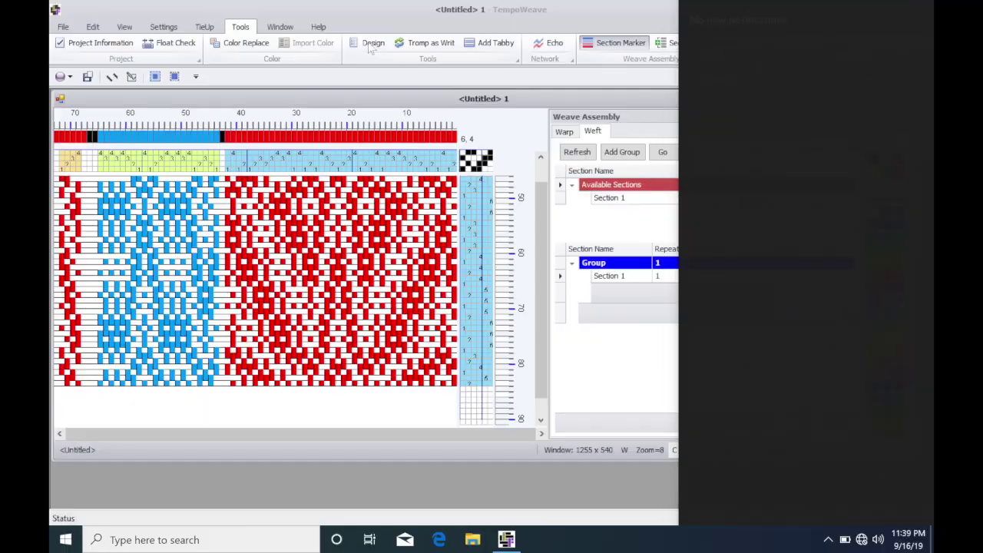
Save the draft under the new name testingmaltese in the Documents folder.
click(63, 27)
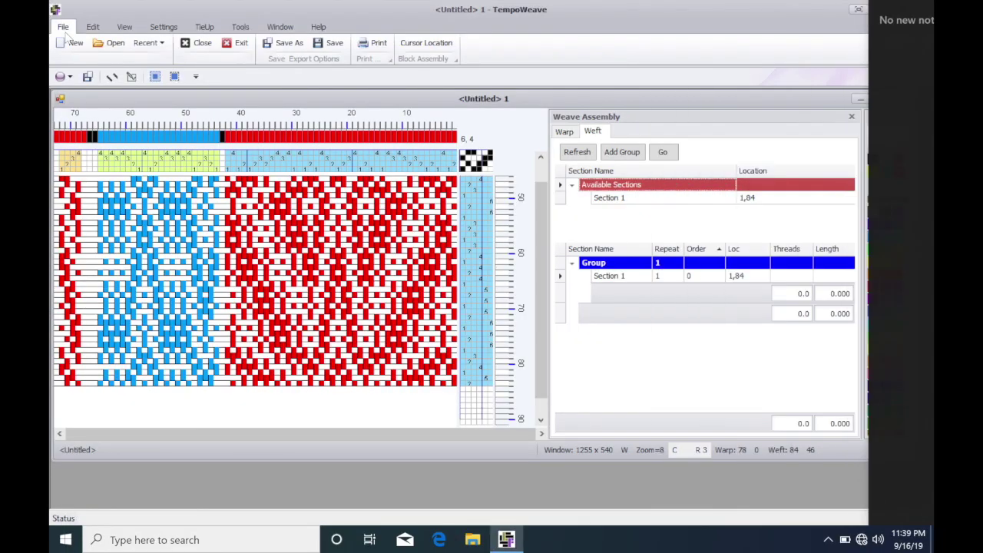
click(285, 43)
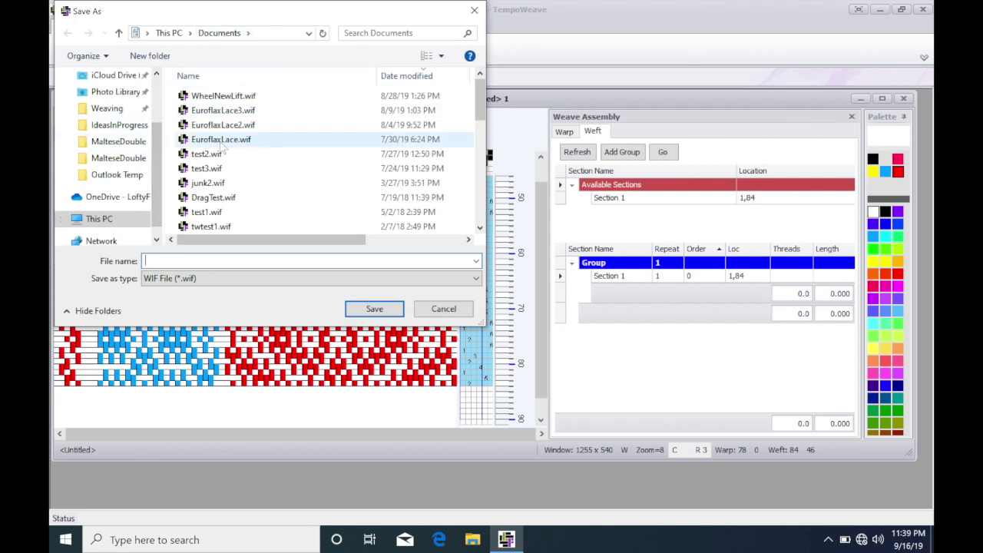
text(testingmaltese)
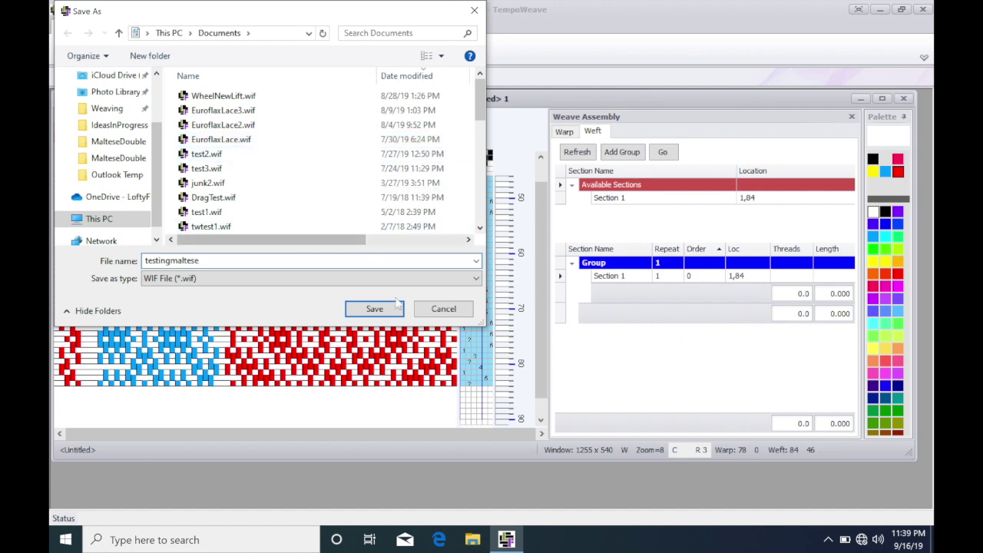
click(377, 310)
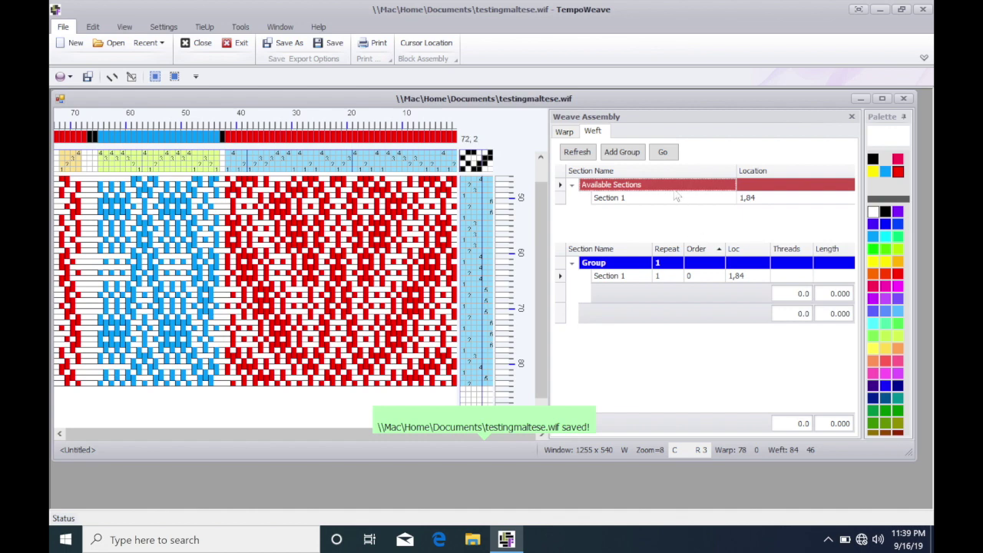
click(665, 153)
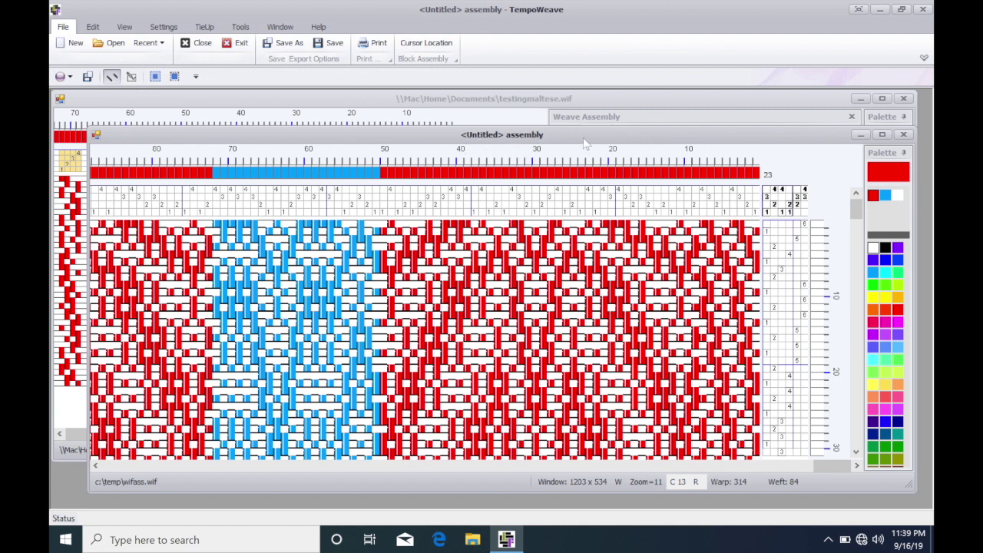
click(882, 135)
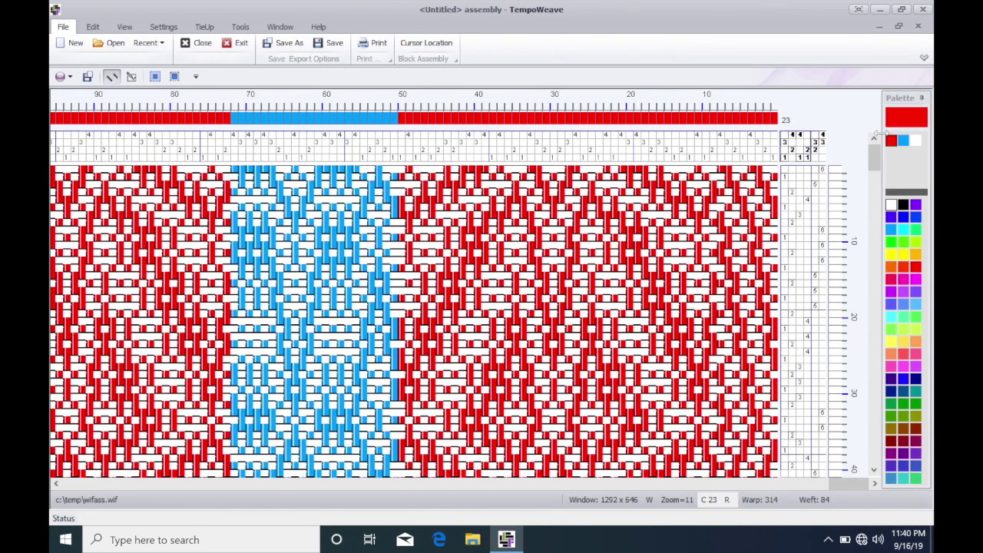
scroll(876, 136, down, 7)
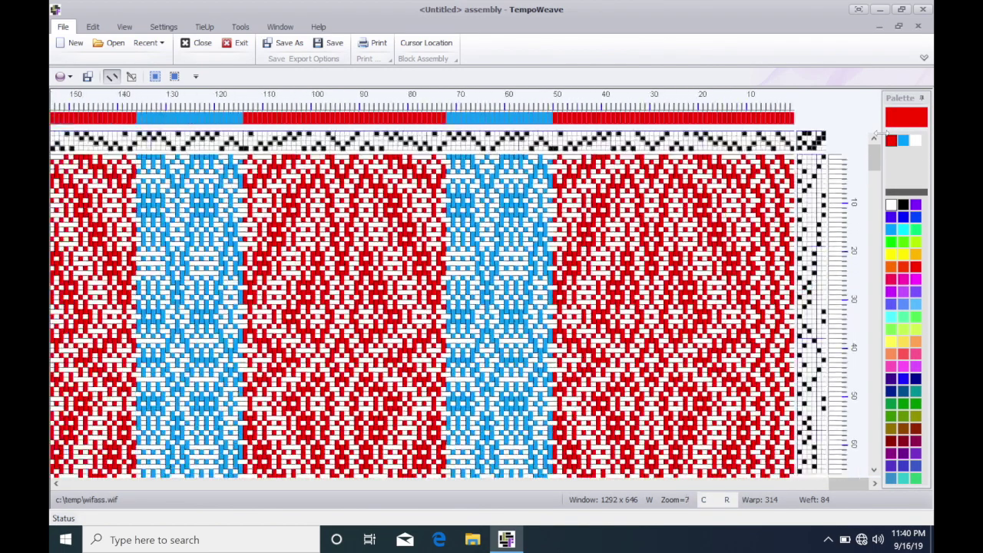
scroll(875, 135, down, 1)
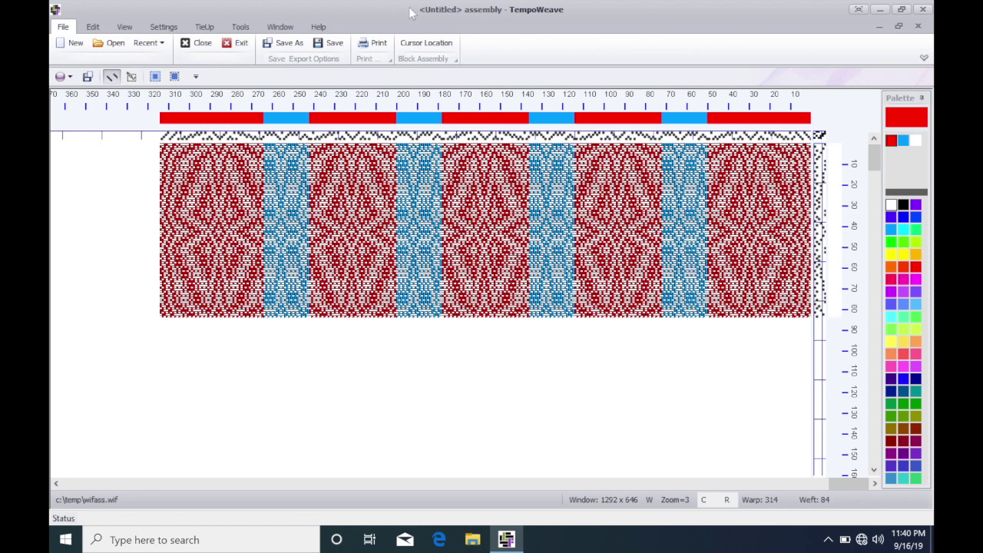
click(197, 43)
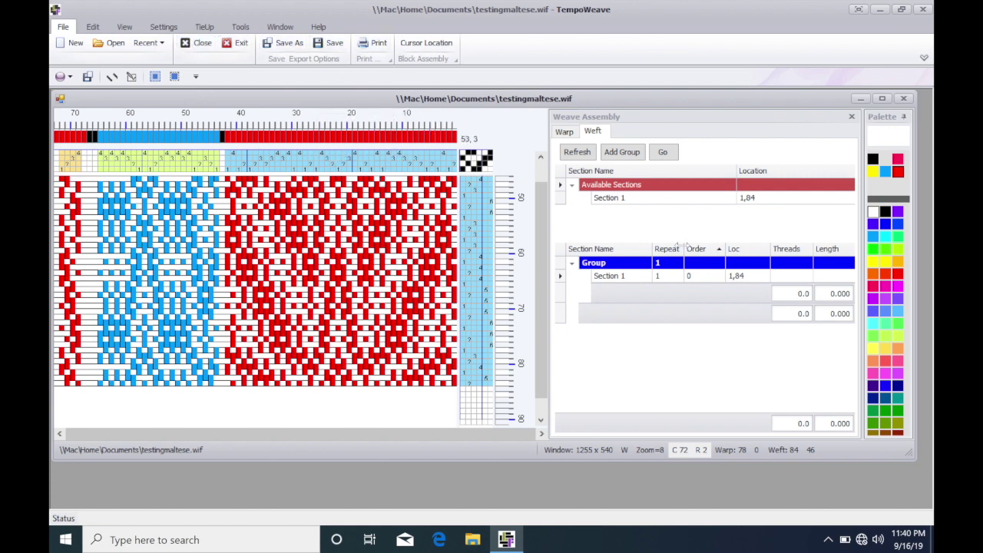
Set the weft group repeat to 5 and recalculate for 420 picks.
click(659, 262)
key(BackSpace)
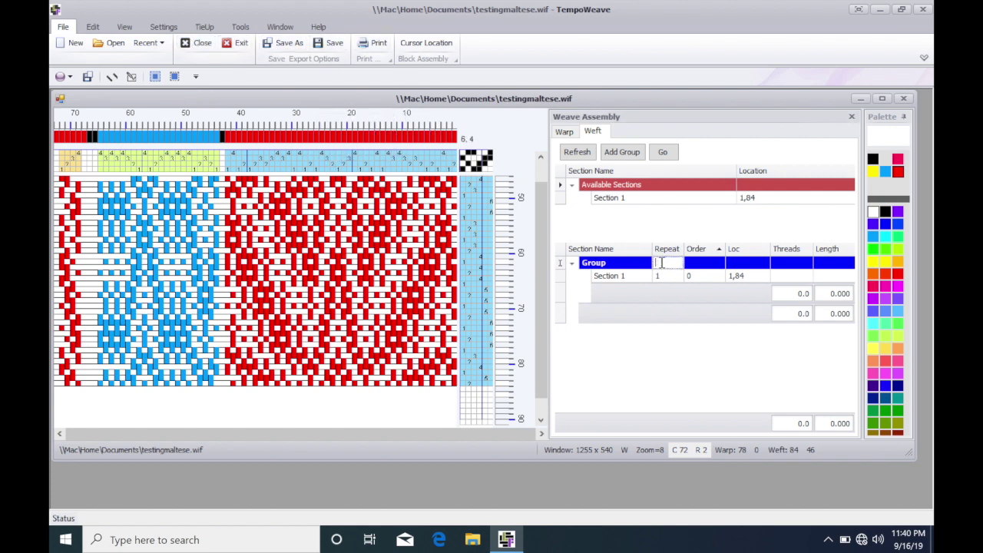
text(5)
key(Tab)
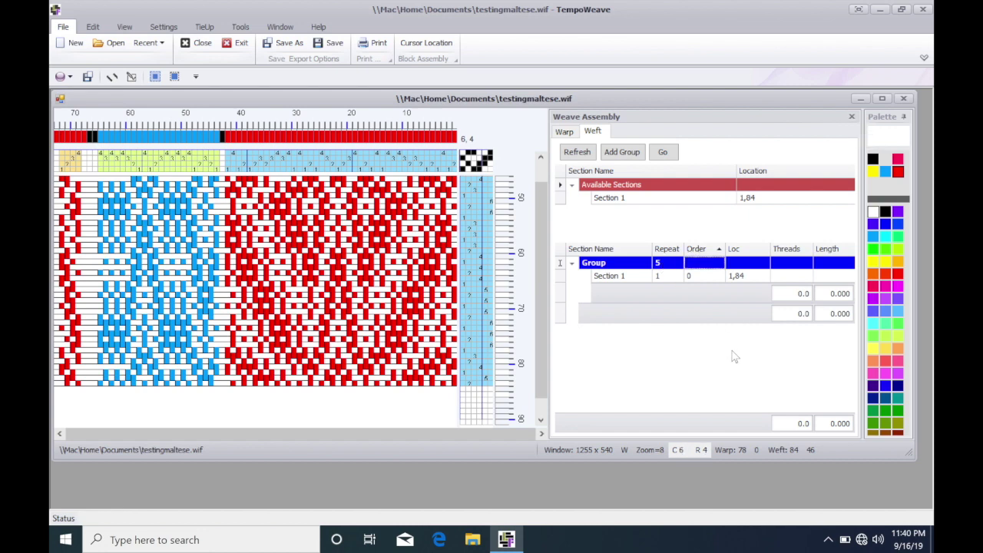
click(580, 156)
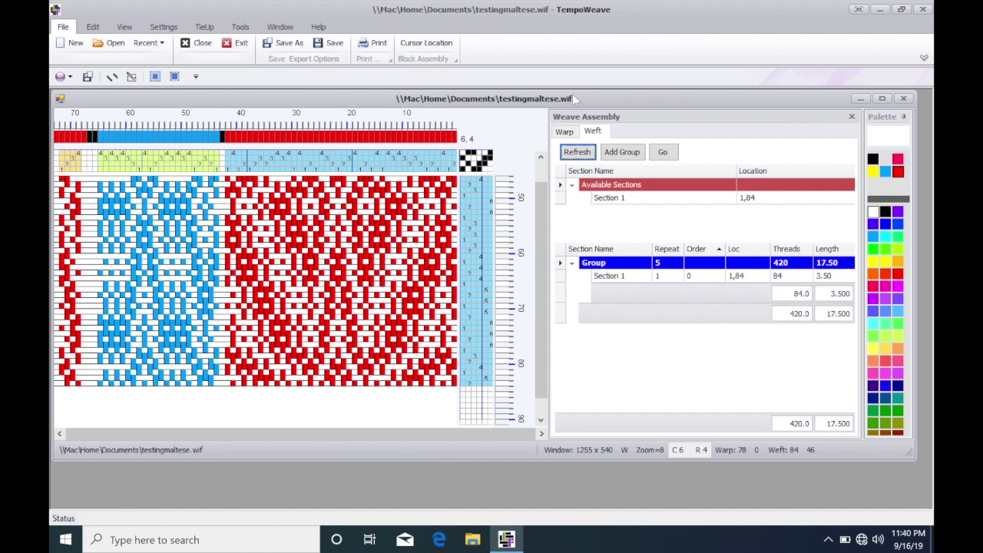
Set the Divider's repeat to 2 in the Maltese and Divider warp group.
click(563, 132)
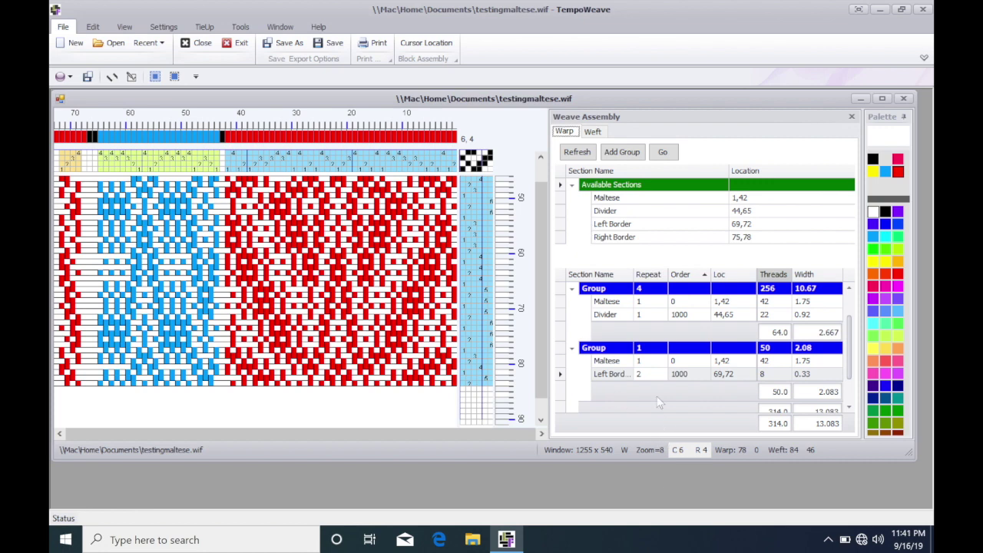
click(648, 315)
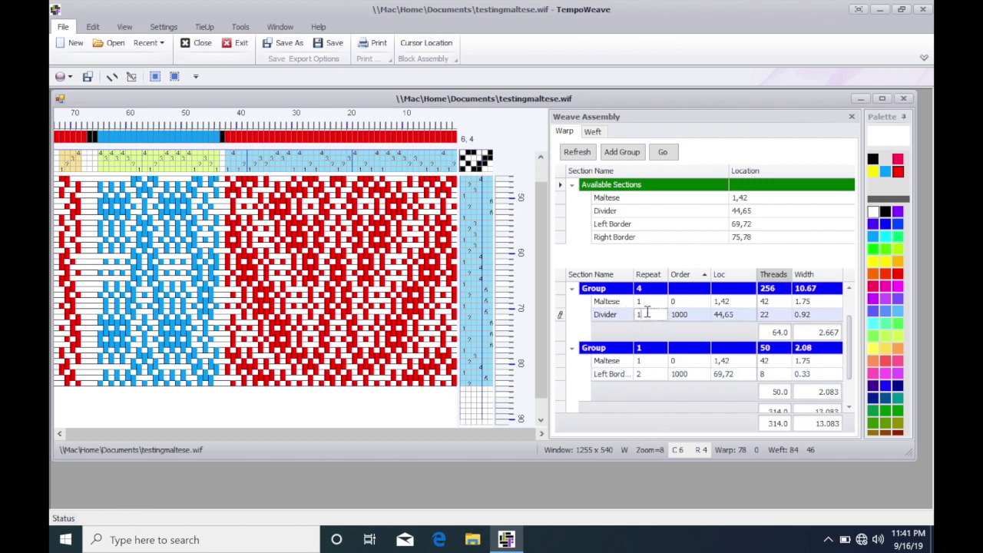
key(BackSpace)
text(2)
key(Tab)
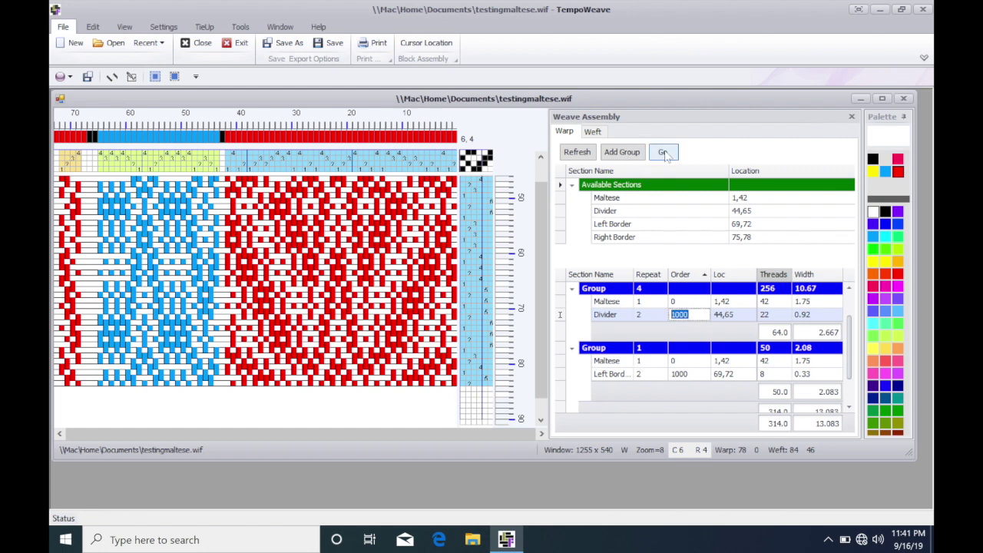
Save testingmaltese.wif and generate the 402 × 420 assembled draft, maximized and zoomed out.
click(329, 44)
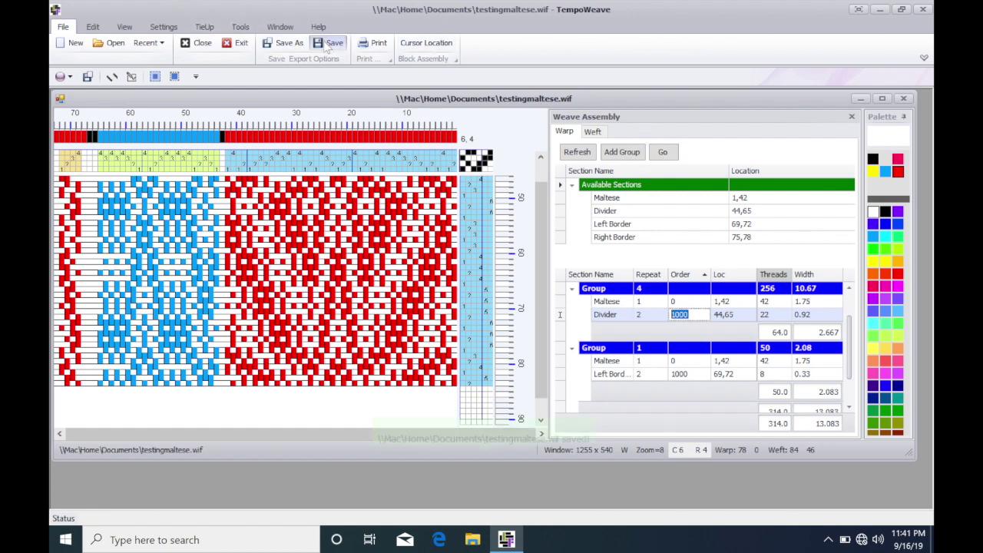
click(664, 152)
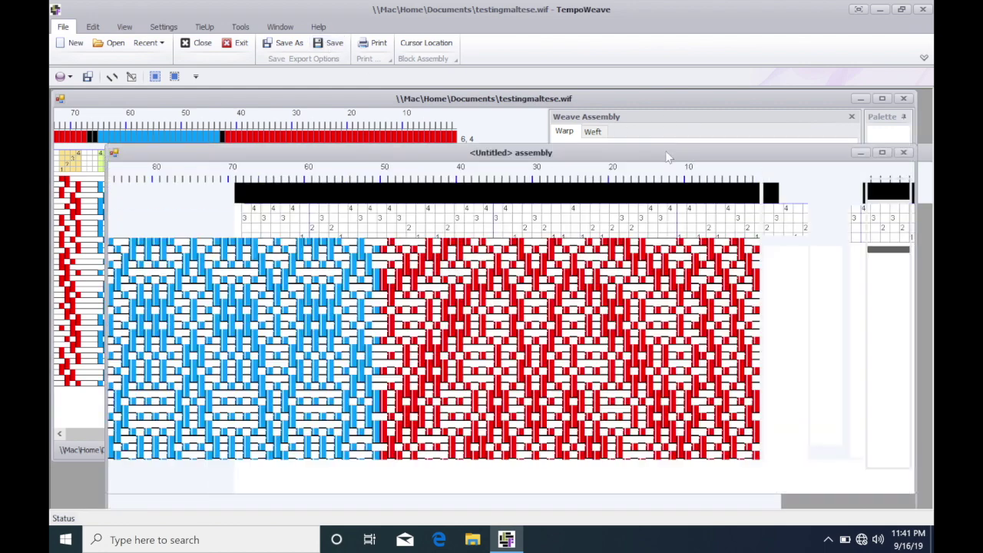
click(883, 152)
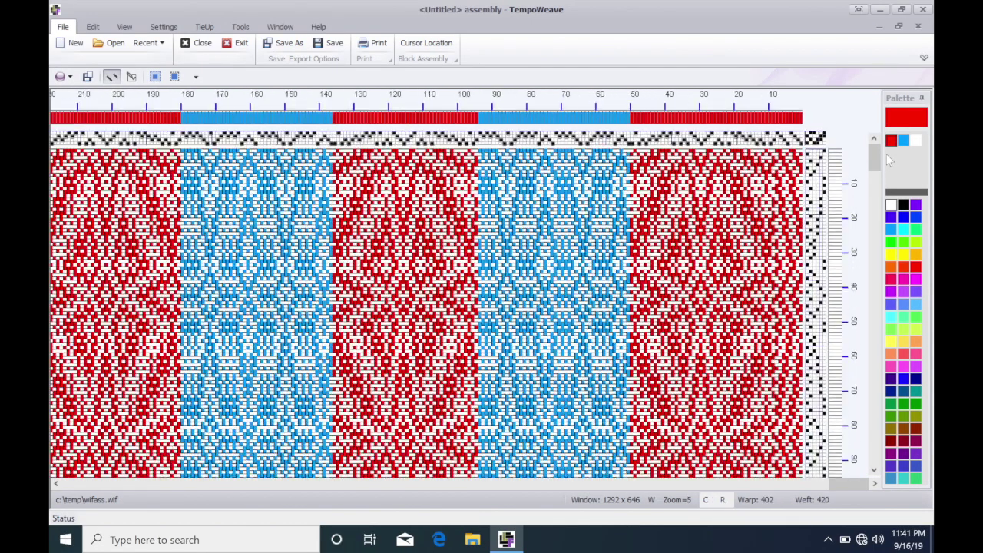
key(ctrl+minus)
key(ctrl+minus)
key(ctrl+minus)
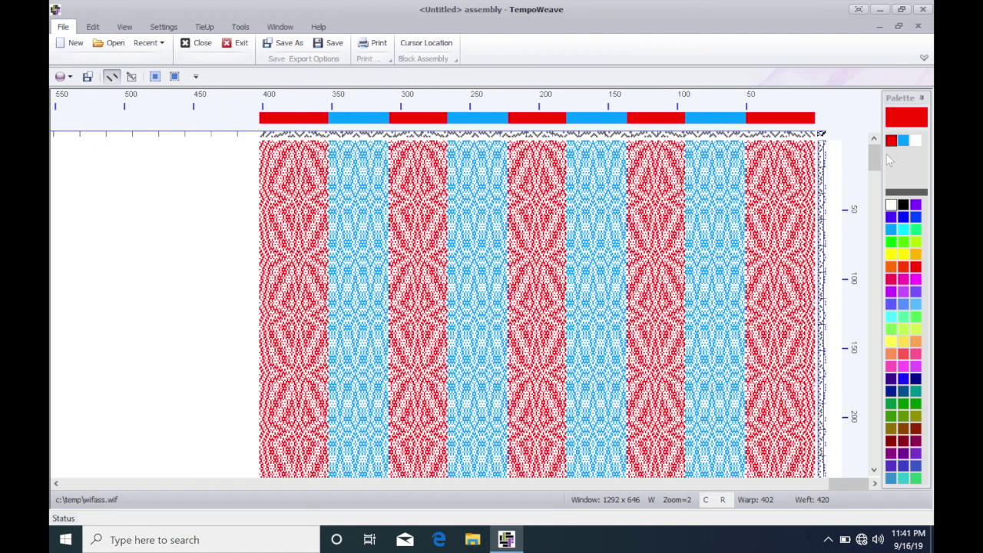